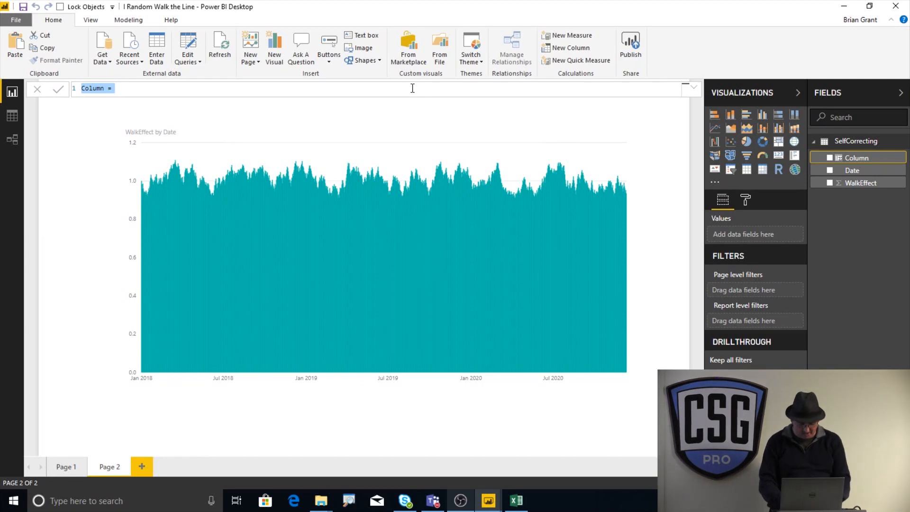
Name the new calculated column in the SelfCorrecting table DataPoint
type("DataPo")
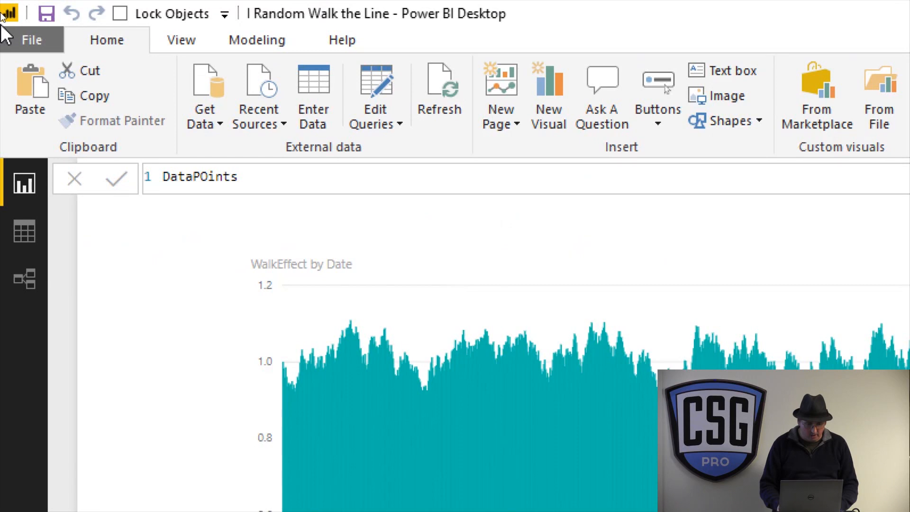
key("Left")
key("BackSpace")
type("o")
key("Right")
key("Right")
key("Right")
key("Right")
key("BackSpace")
type("= ")
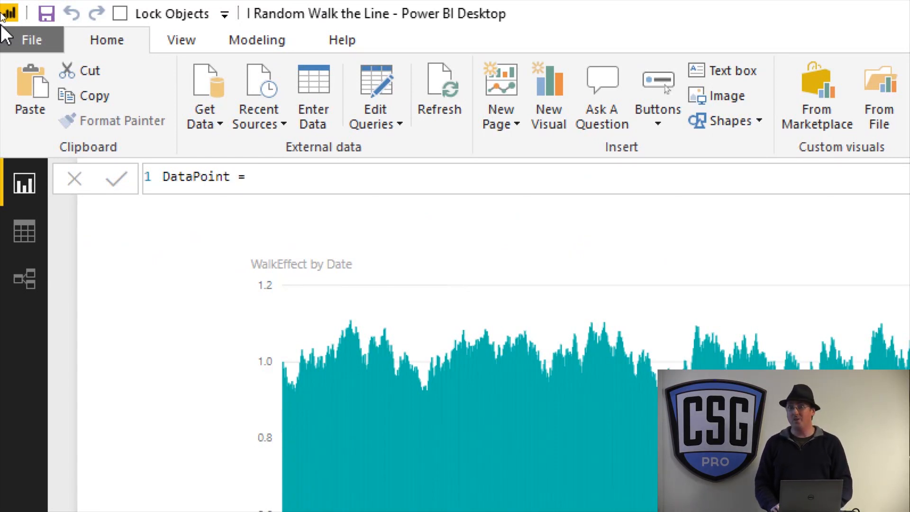
Define the DataPoint column as RANDBETWEEN( 600, 1200 ) and commit the formula
type("RAND")
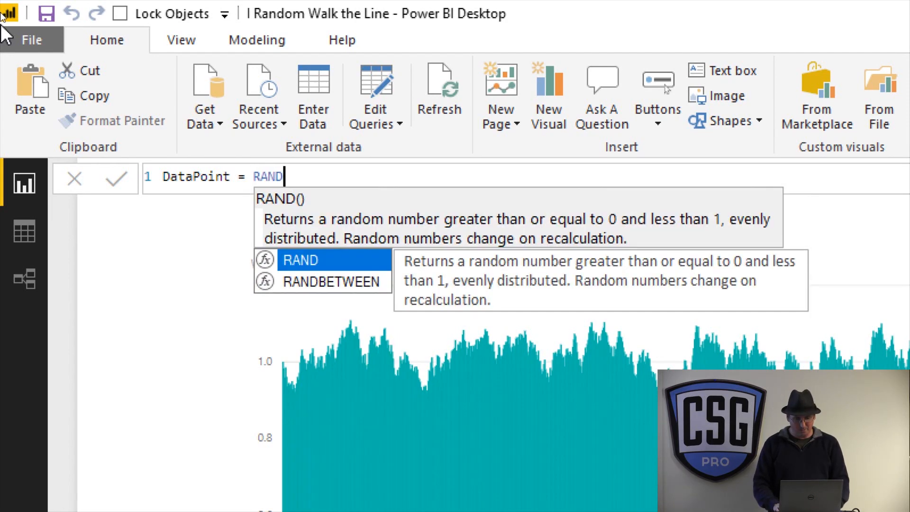
type("BETWEEN( ")
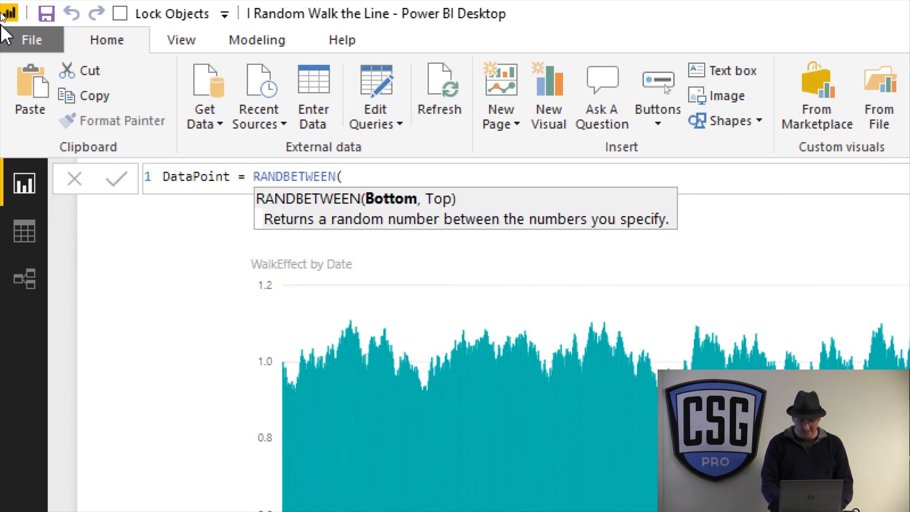
type("600,")
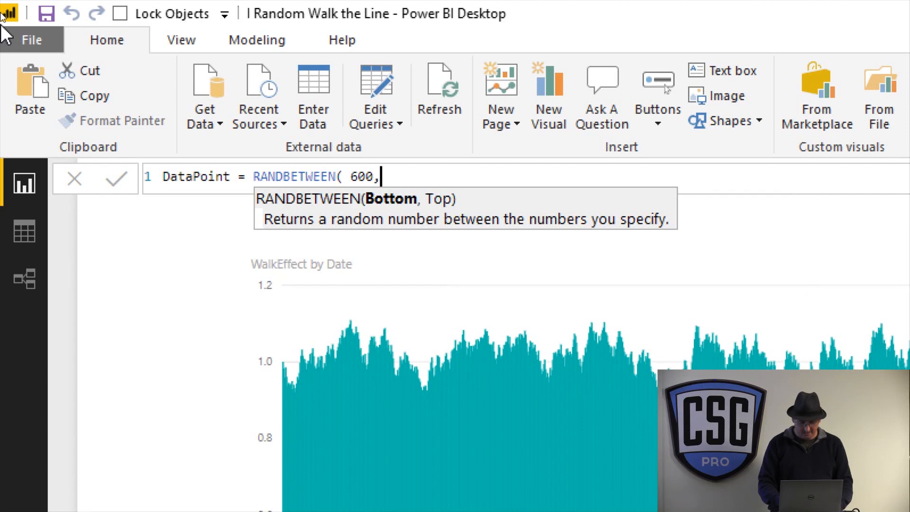
type(" 1200")
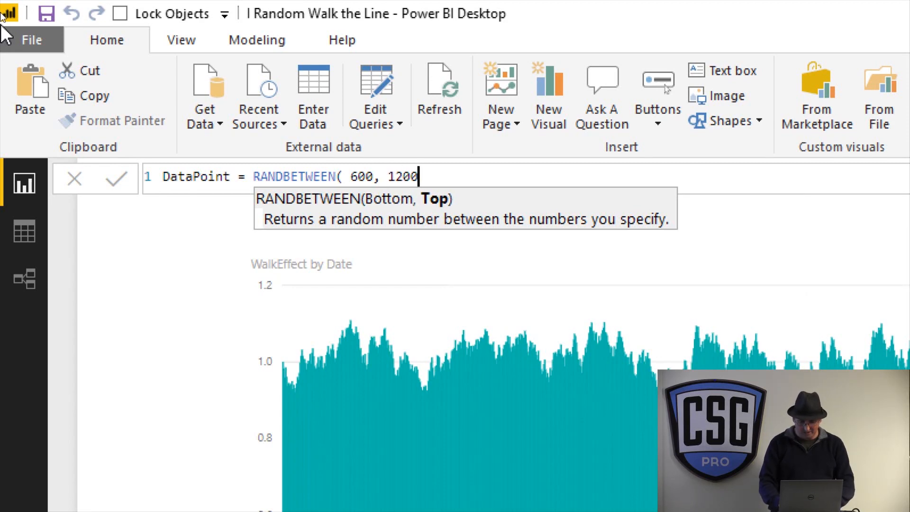
type(" )")
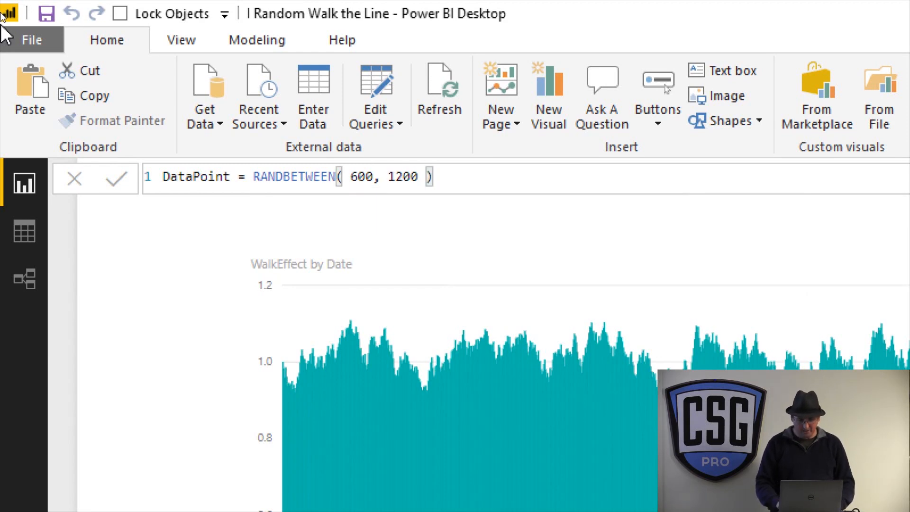
key("Return")
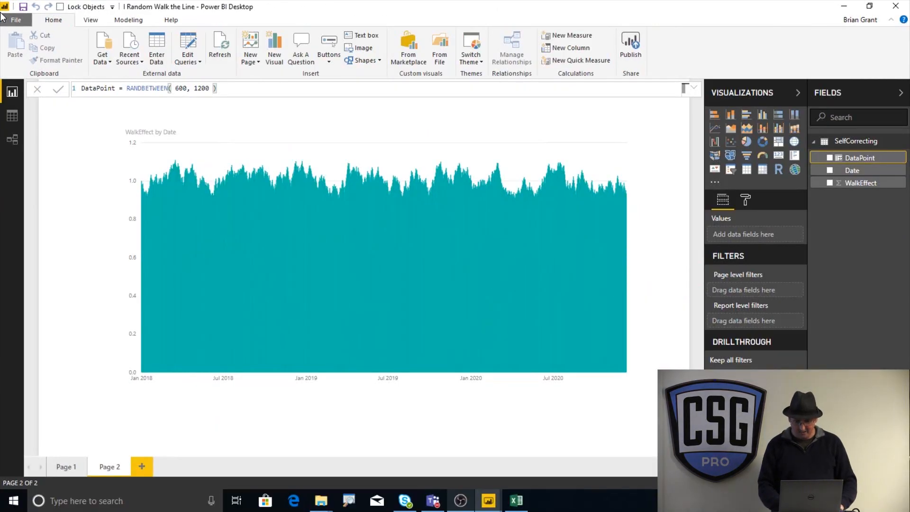
Shorten the WalkEffect by Date chart to the page's upper part and add a same-width column chart of DataPoint by Date below it
left_click(363, 384)
left_click_drag(381, 386, 369, 220)
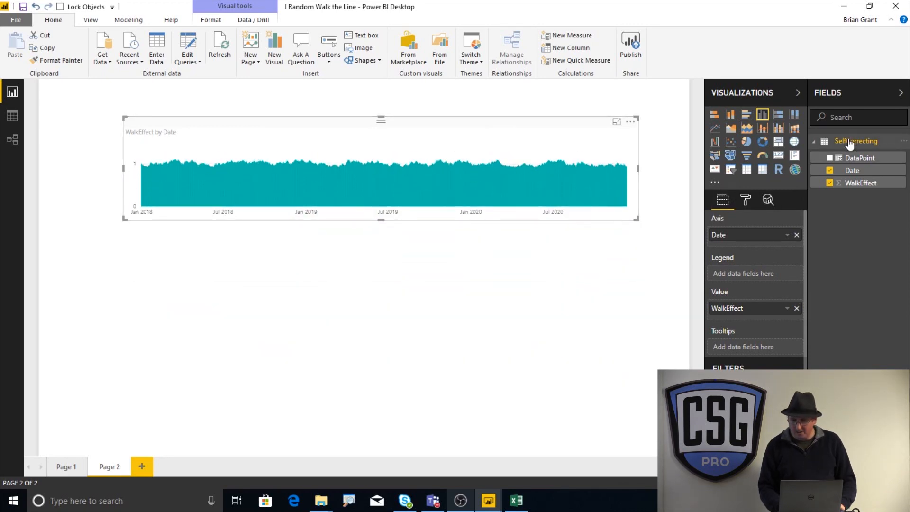
left_click_drag(862, 172, 256, 385)
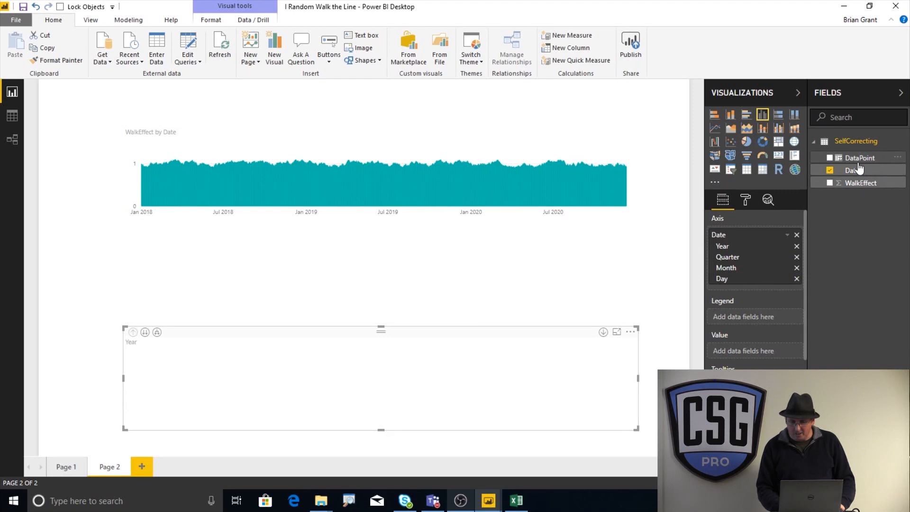
left_click_drag(860, 161, 746, 356)
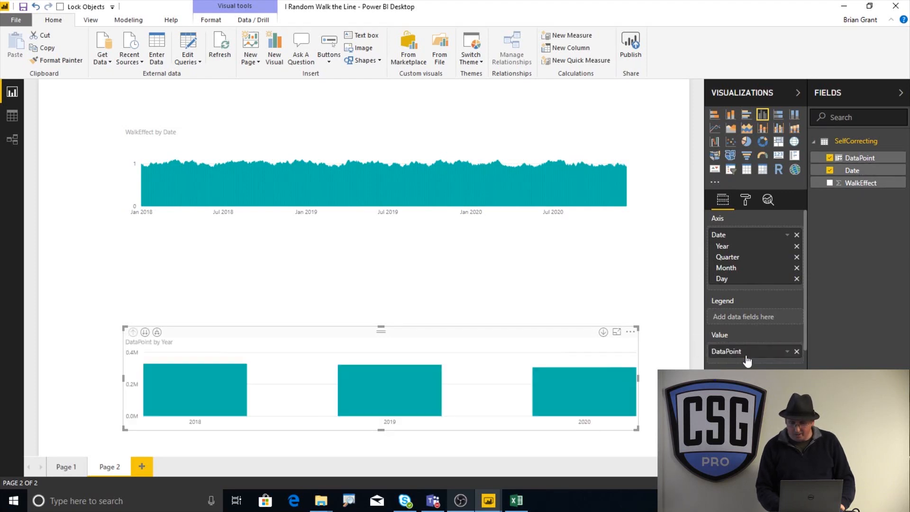
Switch the DataPoint chart's axis from the date hierarchy to plain Date and extend the chart upward to just below the WalkEffect chart
left_click(787, 236)
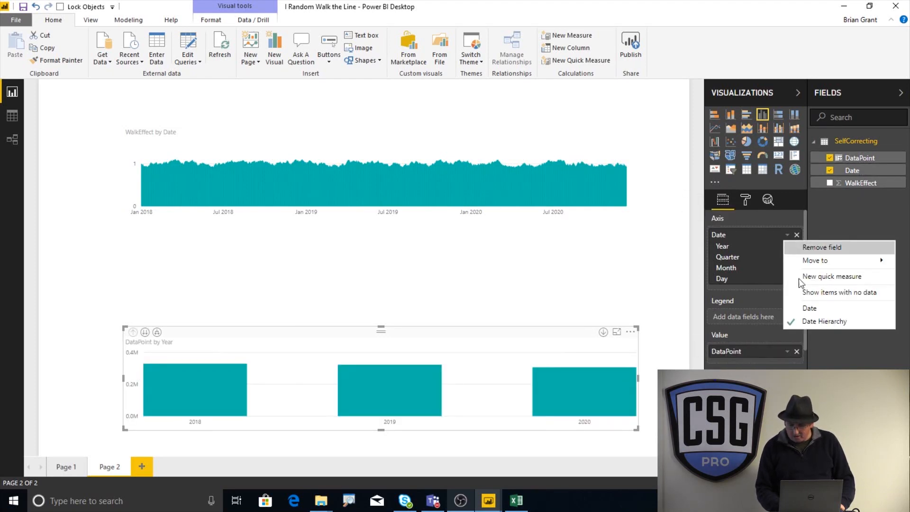
left_click(807, 308)
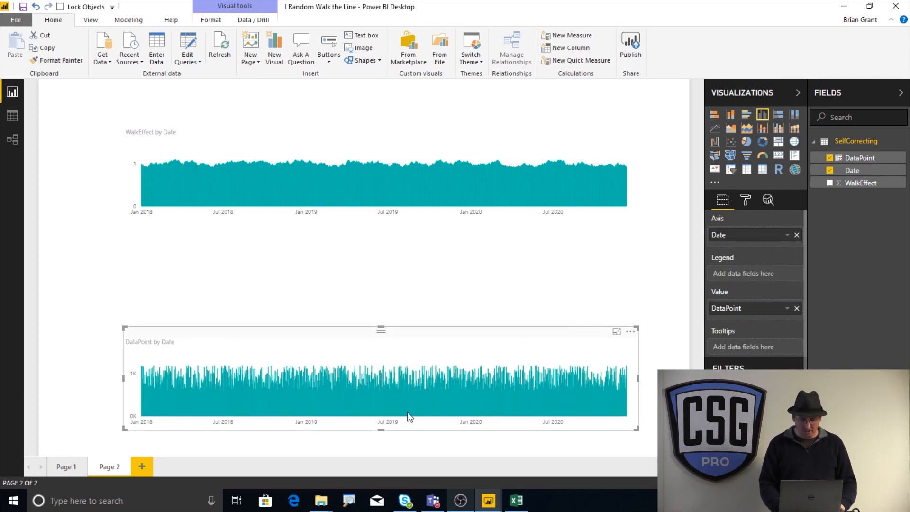
left_click_drag(381, 328, 380, 245)
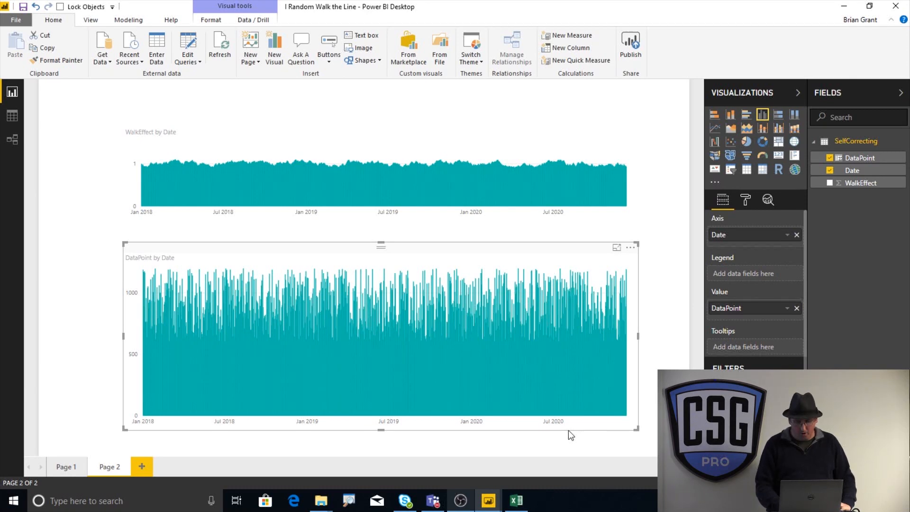
Switch to the Excel workbook and examine sheets End (6) to End (15) for how List.Accumulate seeds its list and appends the first value
left_click(517, 501)
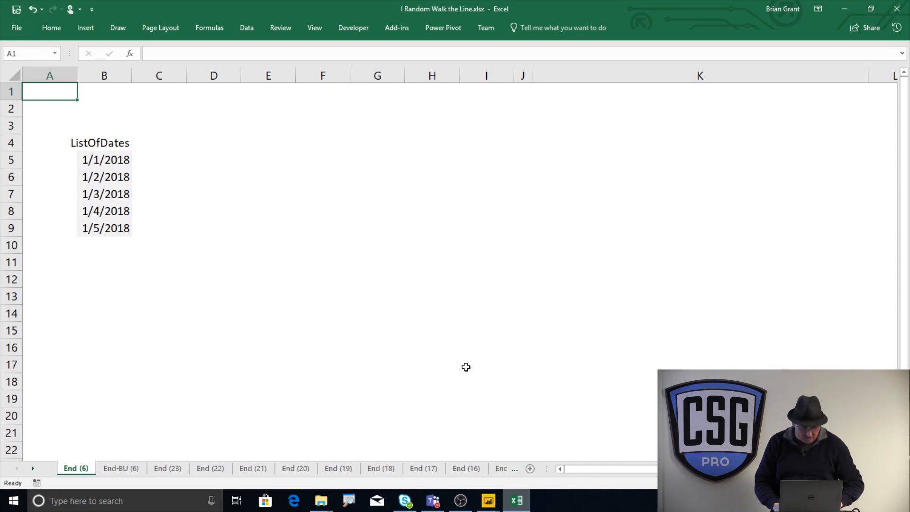
key("ctrl+Page_Down")
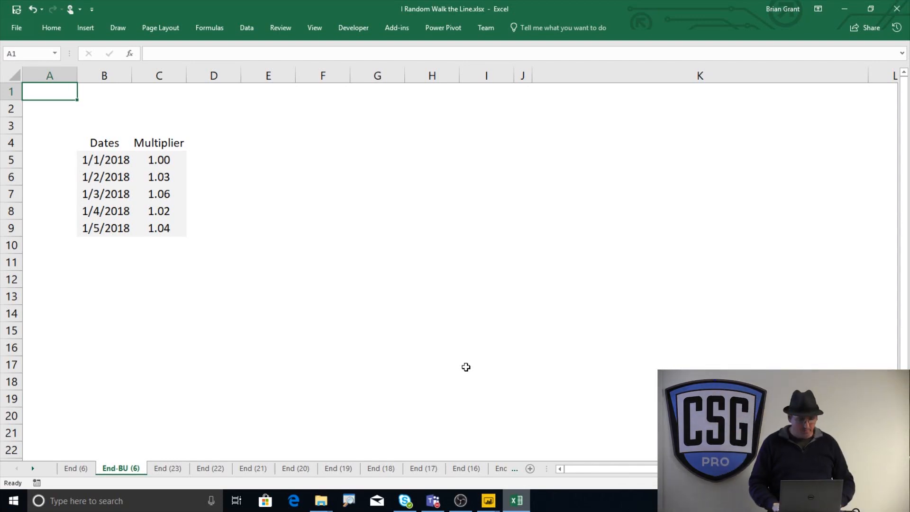
key("ctrl+Page_Down")
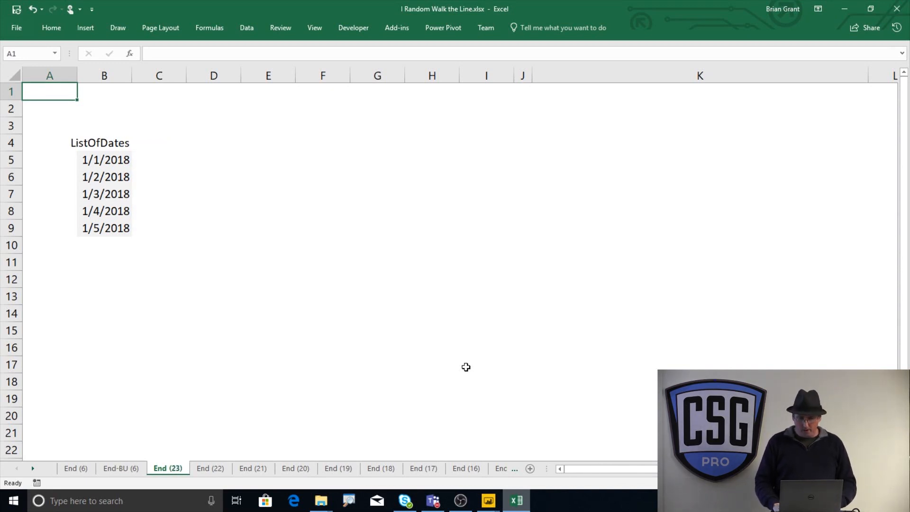
key("ctrl+Page_Down")
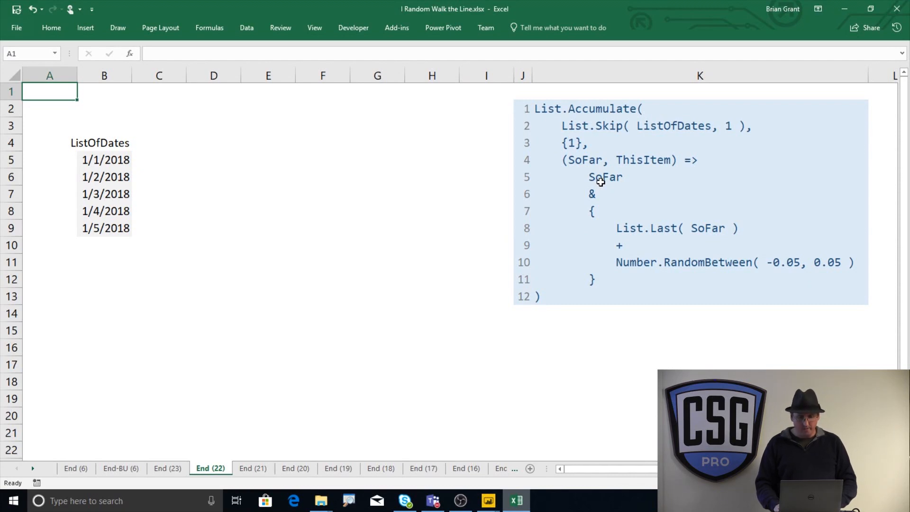
key("ctrl+Page_Down")
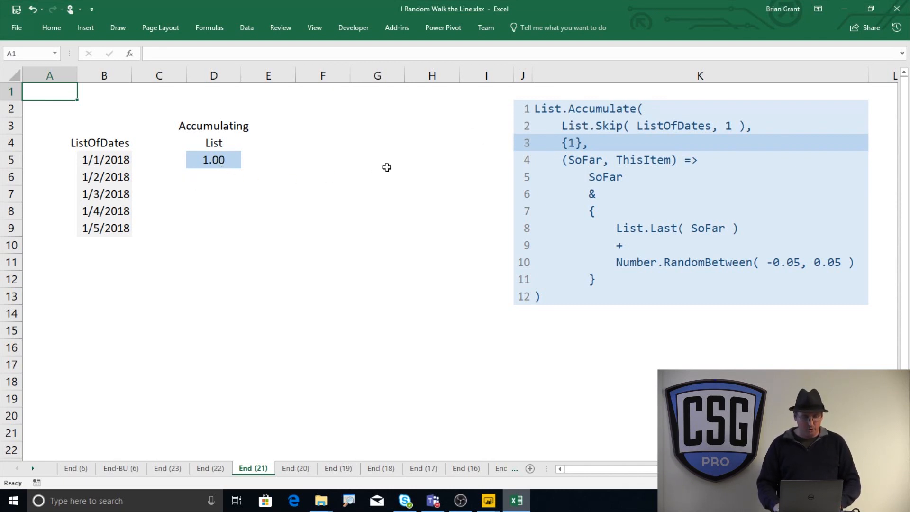
key("ctrl+Page_Down")
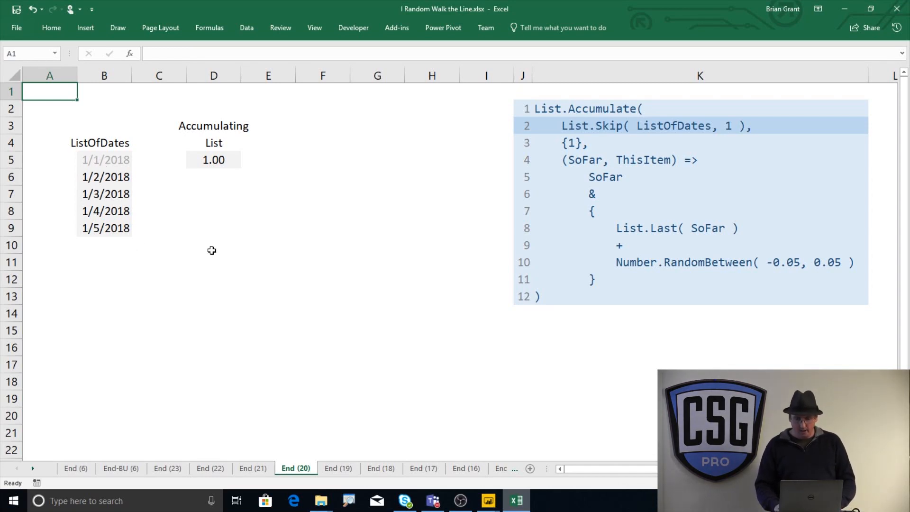
key("ctrl+Page_Down")
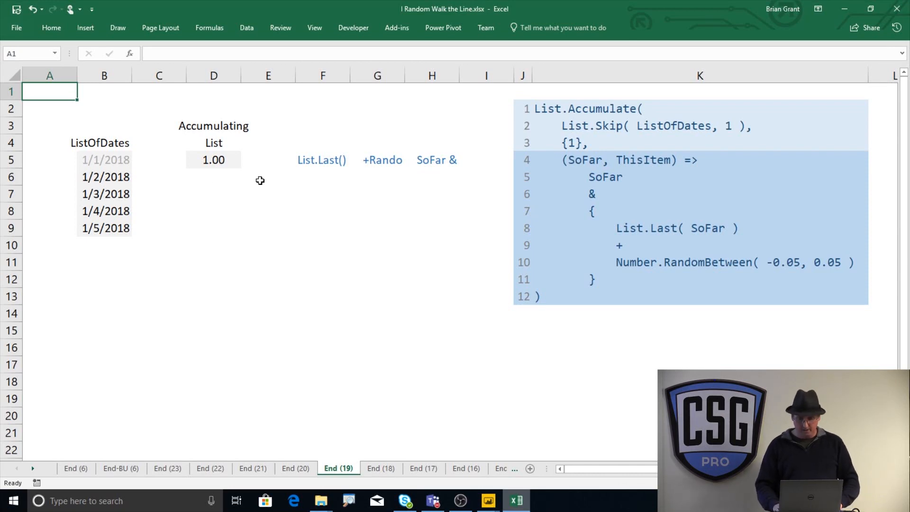
key("ctrl+Page_Down")
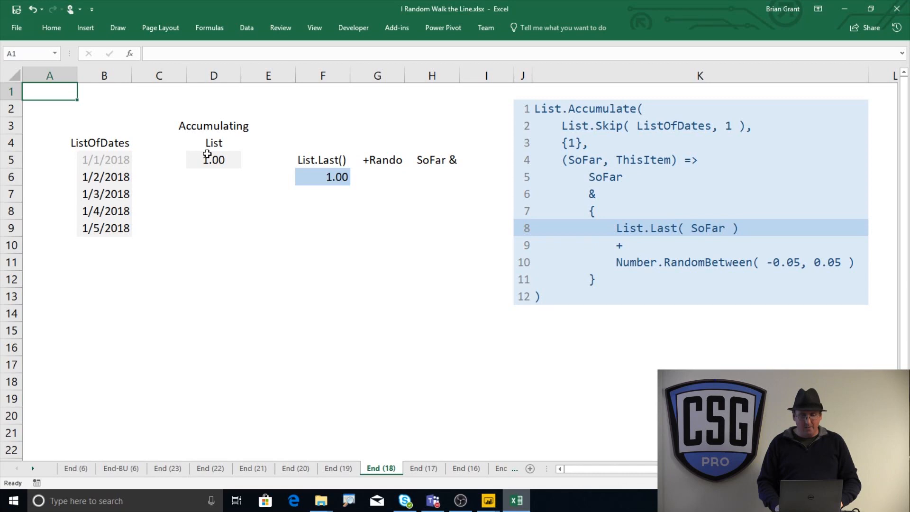
key("ctrl+Page_Down")
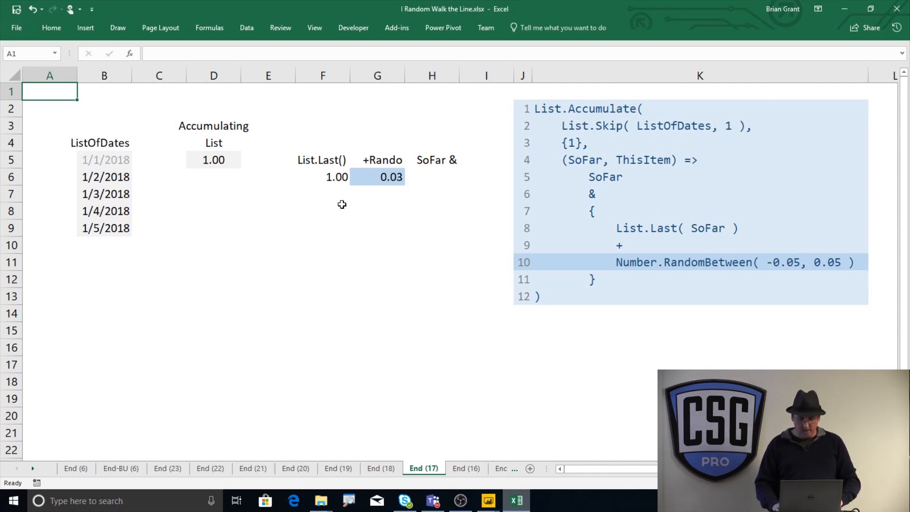
key("ctrl+Page_Down")
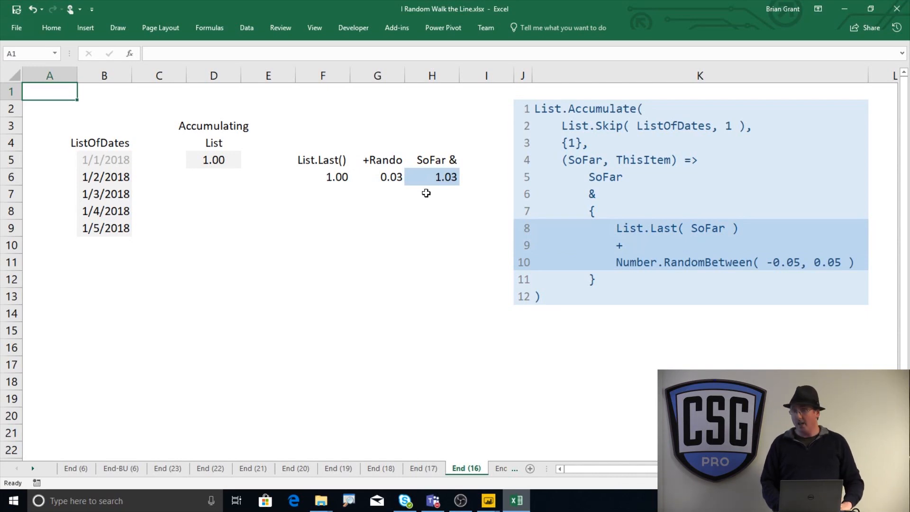
key("ctrl+Page_Down")
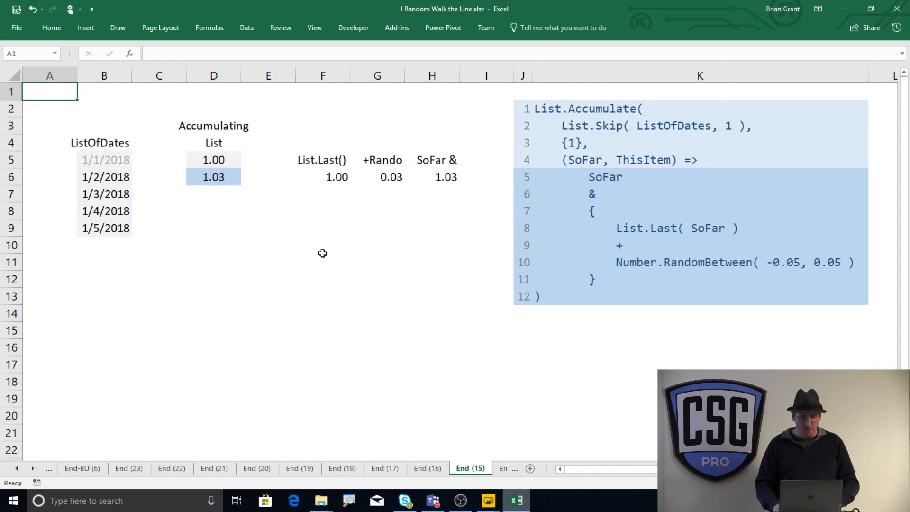
Examine sheets End (14) through End-BU for how List.Accumulate appends List.Last plus a random amount for each remaining date
key("ctrl+Page_Down")
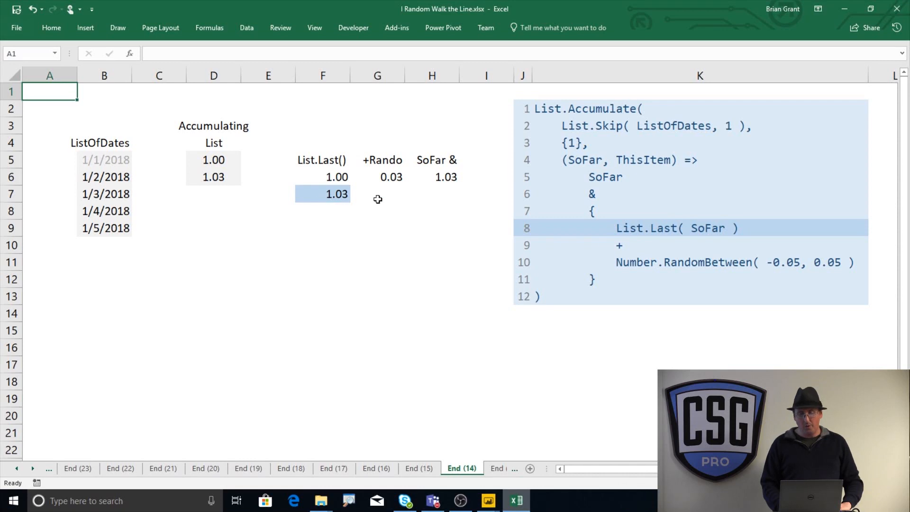
key("ctrl+Page_Down")
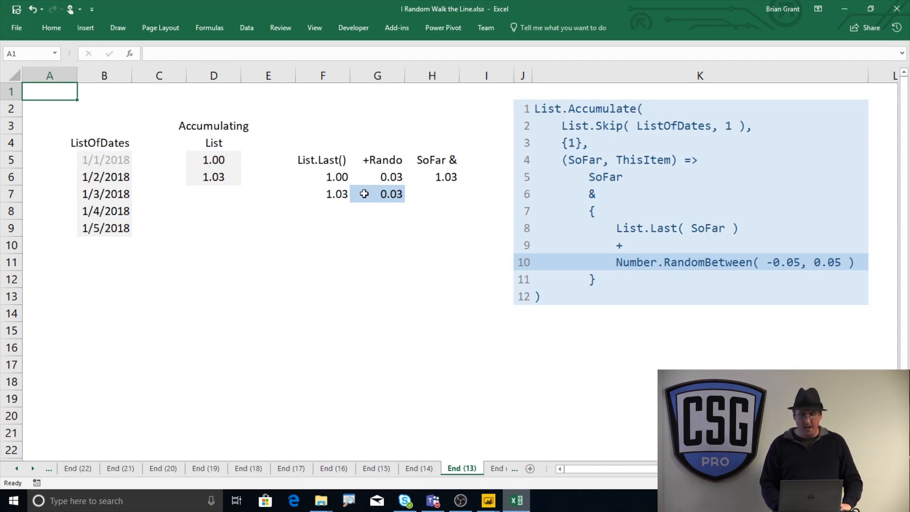
key("ctrl+Page_Down")
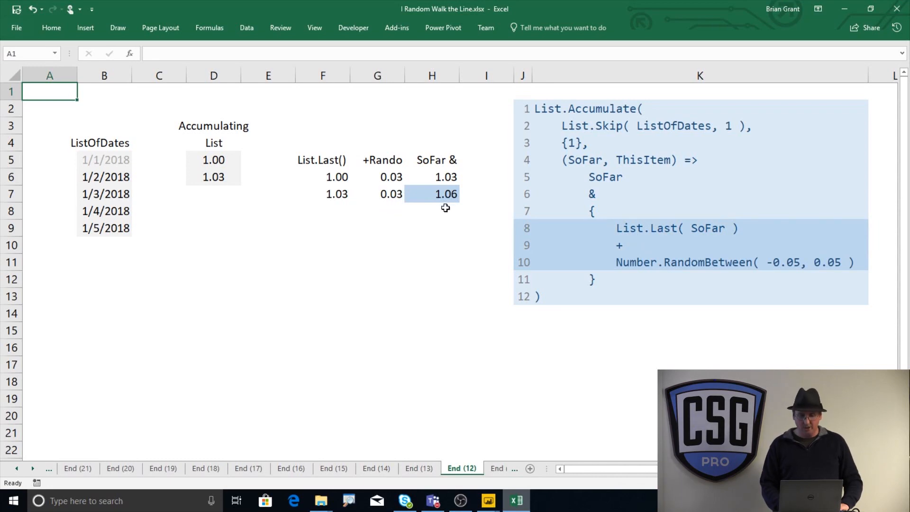
key("ctrl+Page_Down")
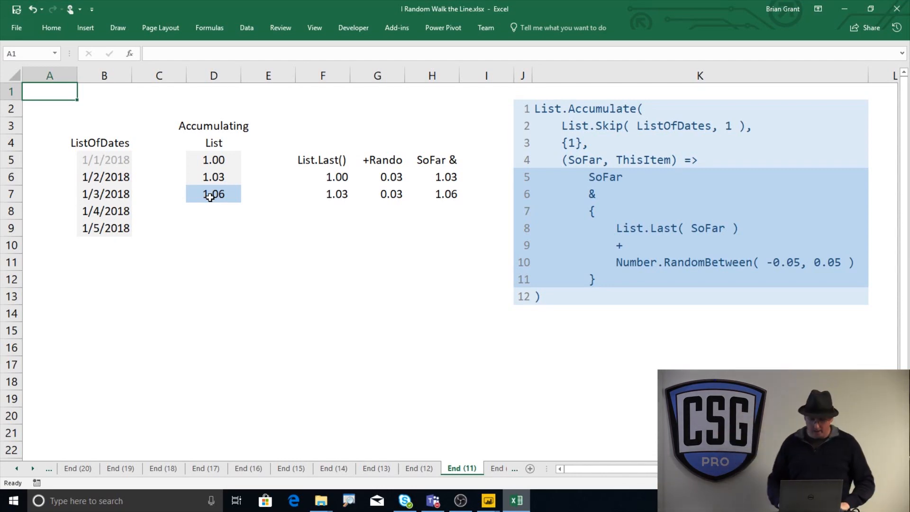
key("ctrl+Page_Down")
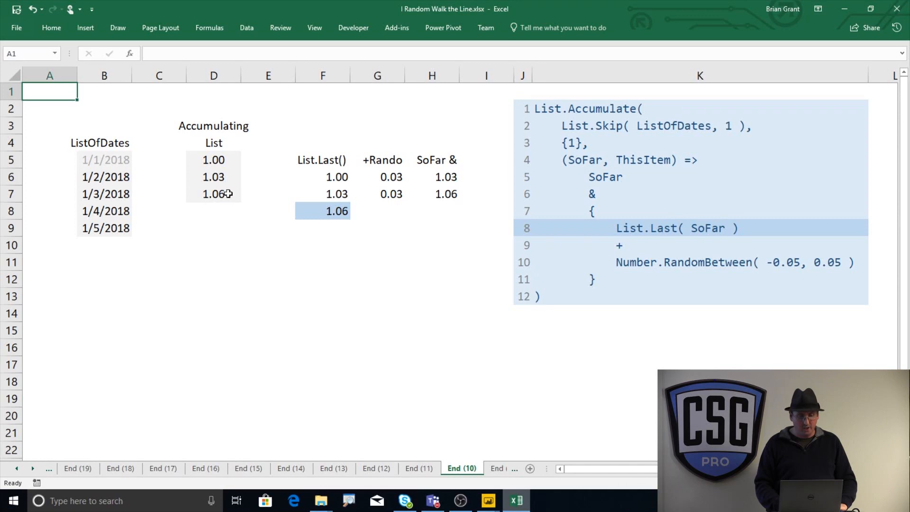
key("ctrl+Page_Down")
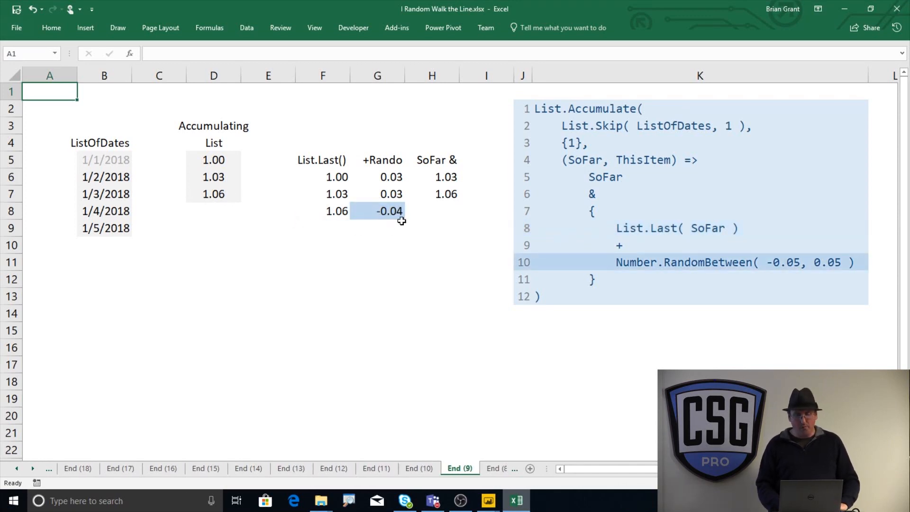
key("ctrl+Page_Down")
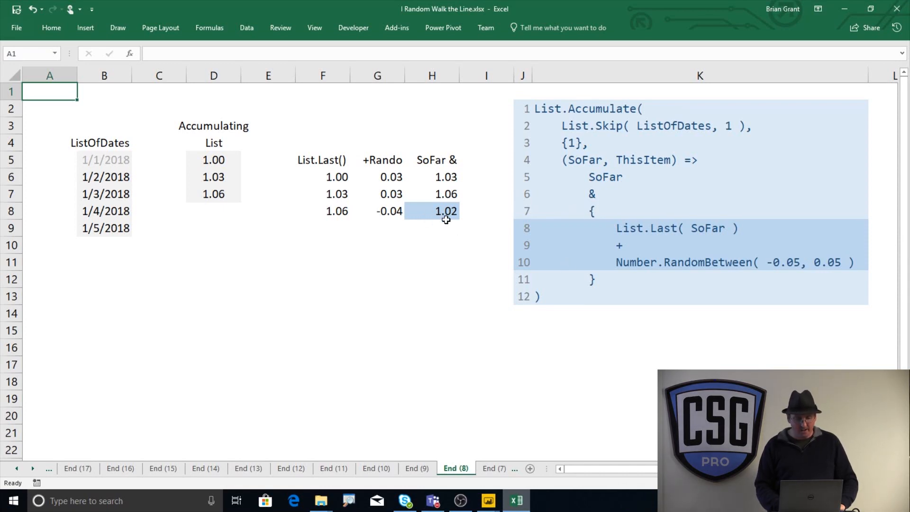
key("ctrl+Page_Down")
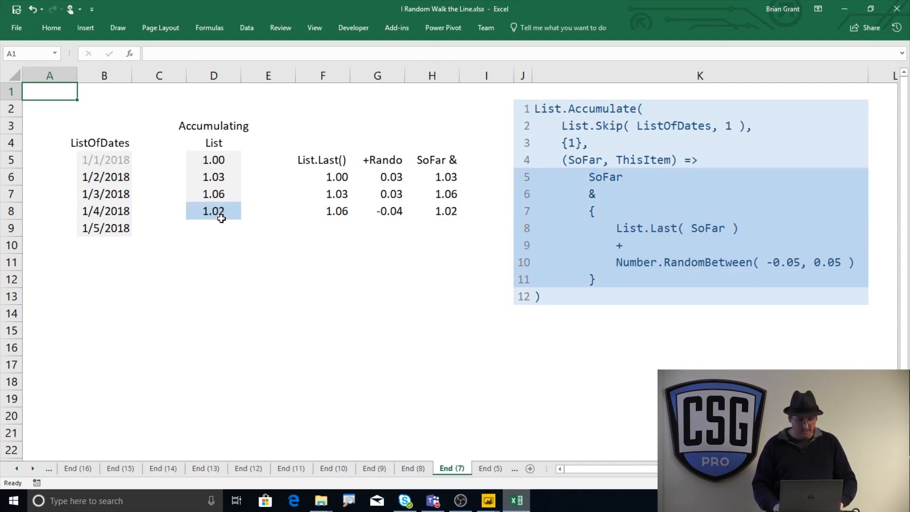
key("ctrl+Page_Down")
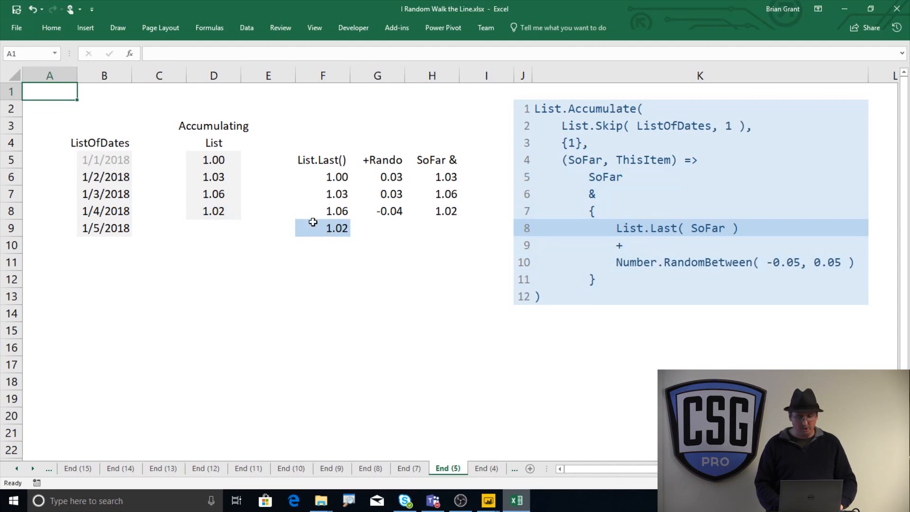
key("ctrl+Page_Down")
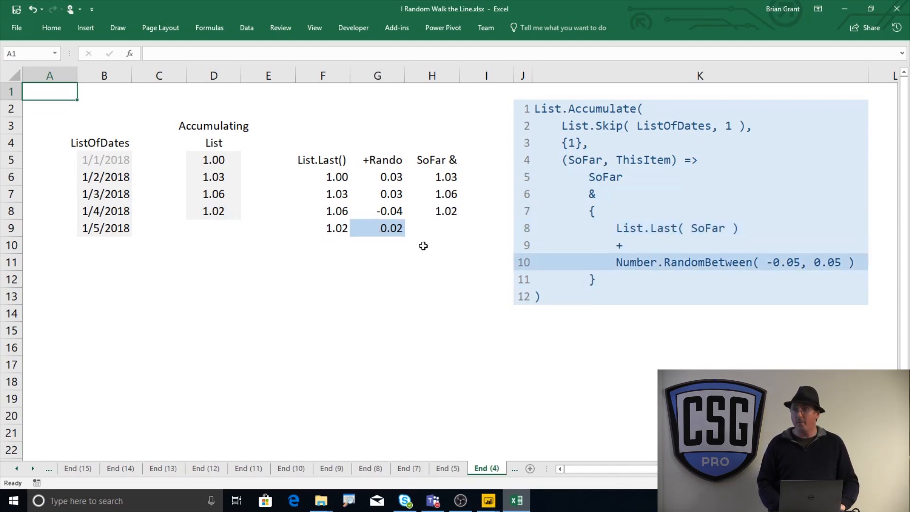
key("ctrl+Page_Down")
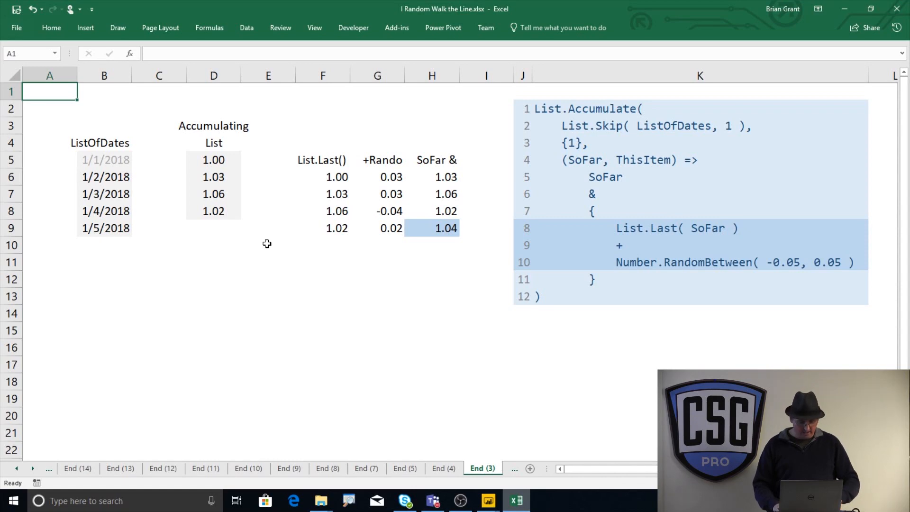
key("ctrl+Page_Down")
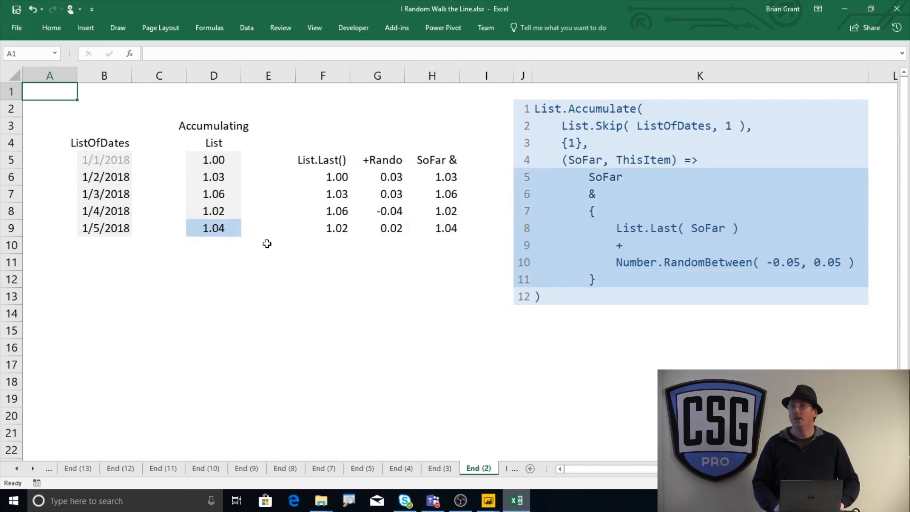
key("ctrl+Page_Down")
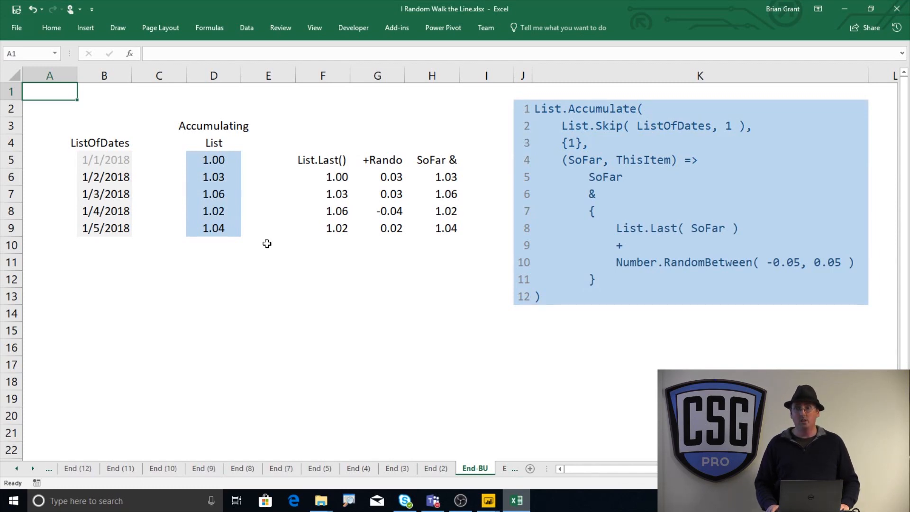
Switch to the I Random Walk the Line report in Power BI Desktop and open its Power Query Editor
left_click(488, 501)
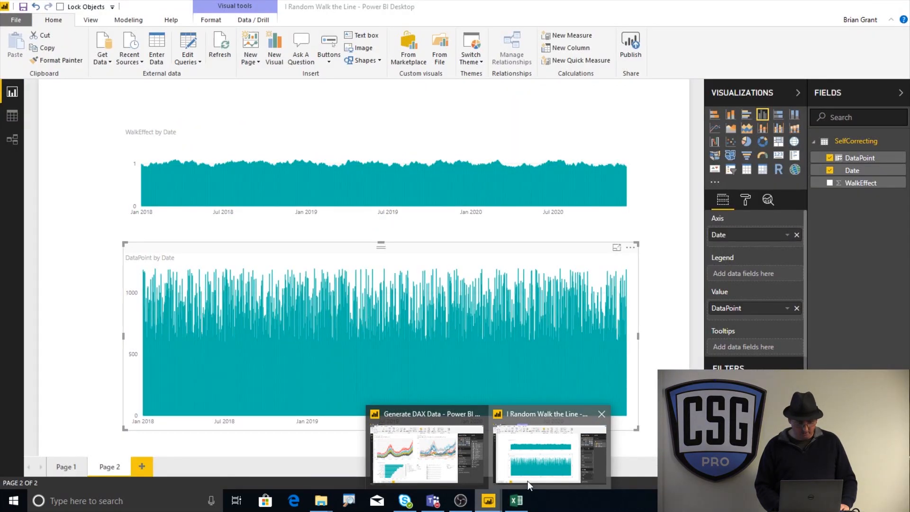
left_click(528, 481)
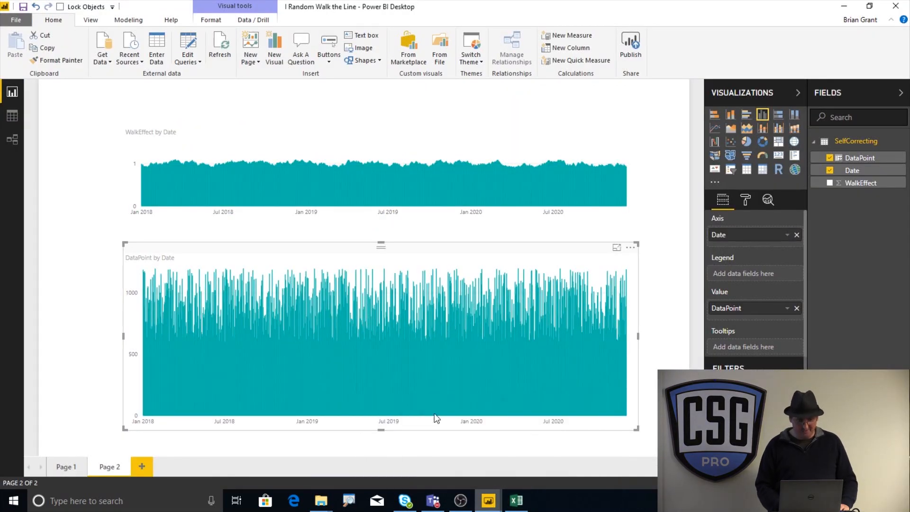
left_click(188, 45)
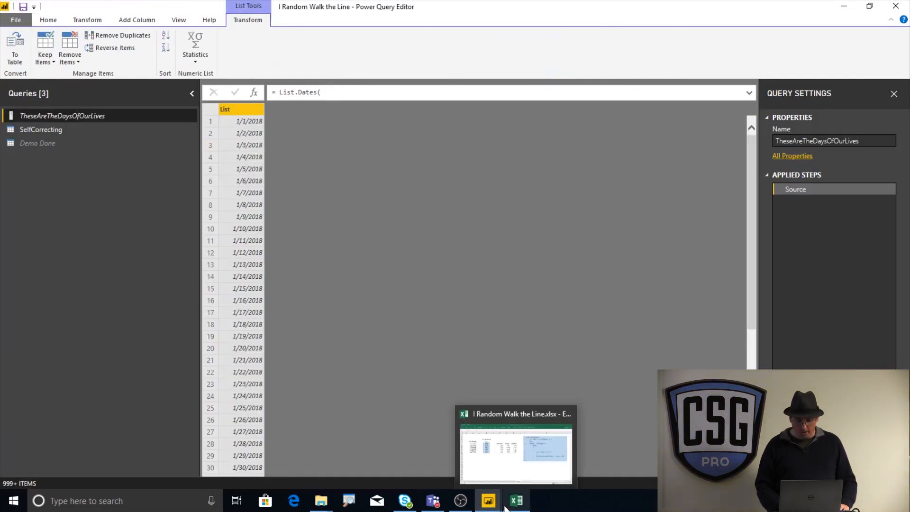
mouse_move(494, 502)
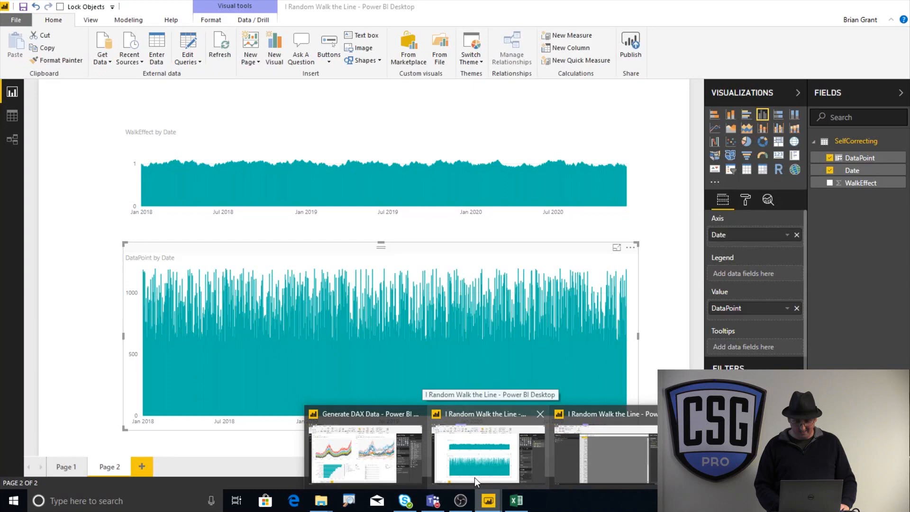
left_click(509, 501)
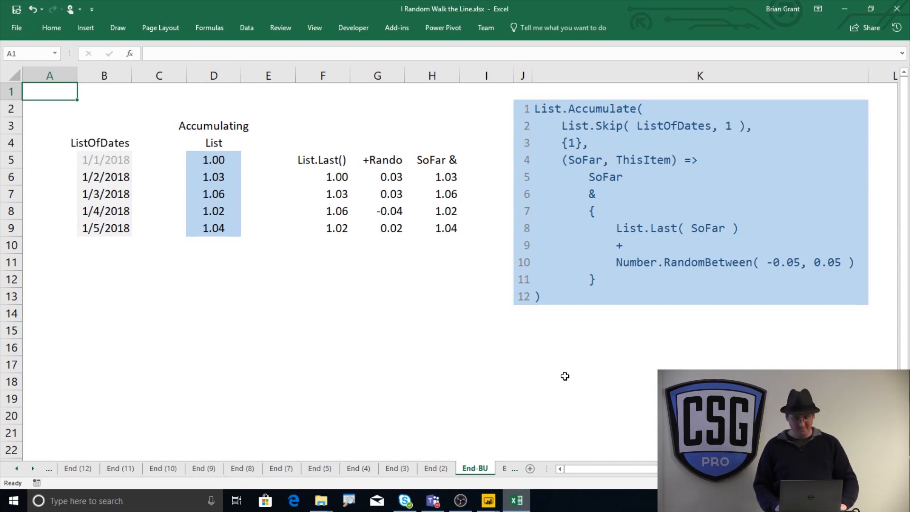
key("alt+Tab")
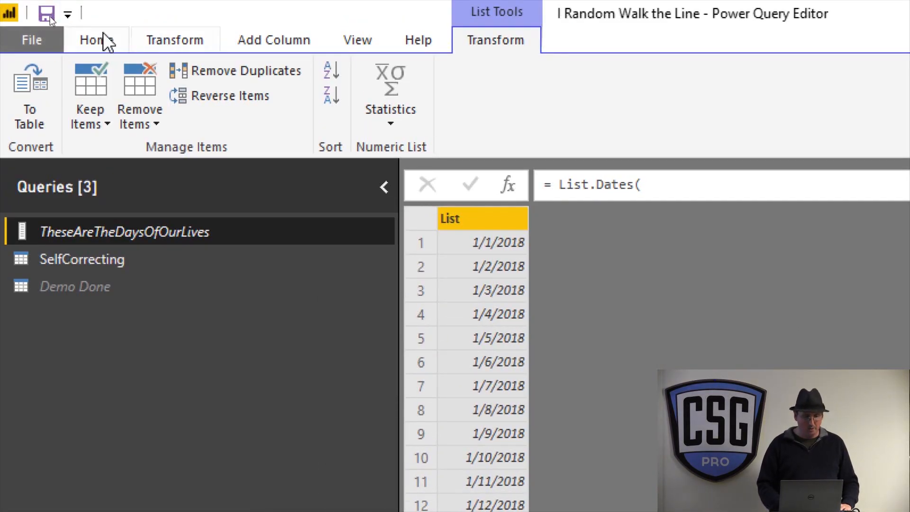
Add a new blank query to the report's queries
left_click(106, 47)
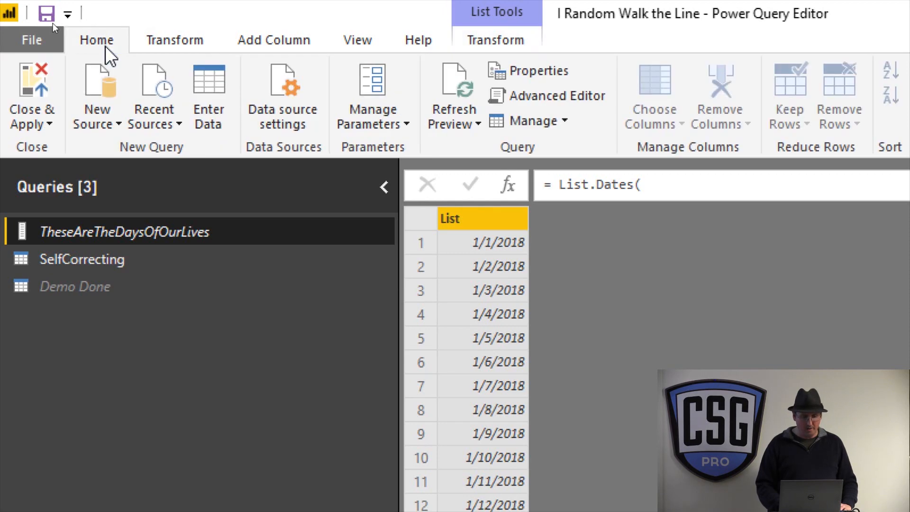
left_click(110, 119)
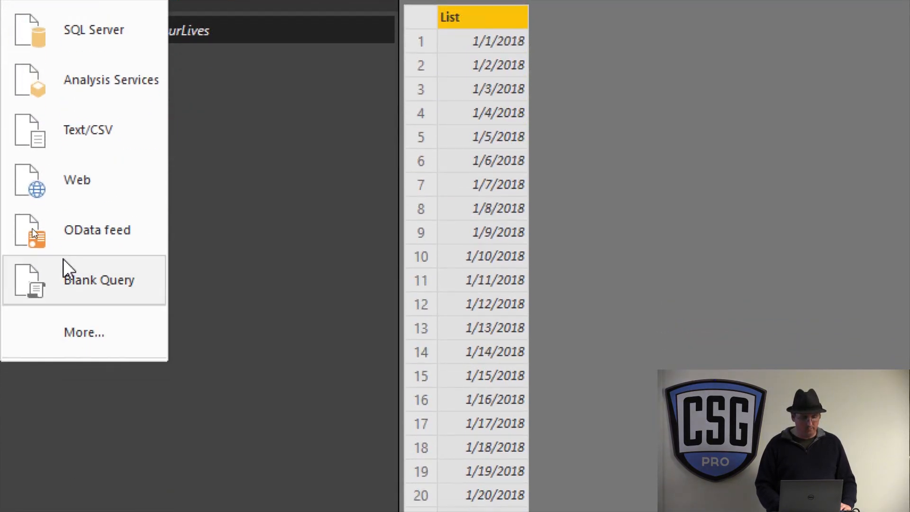
left_click(67, 285)
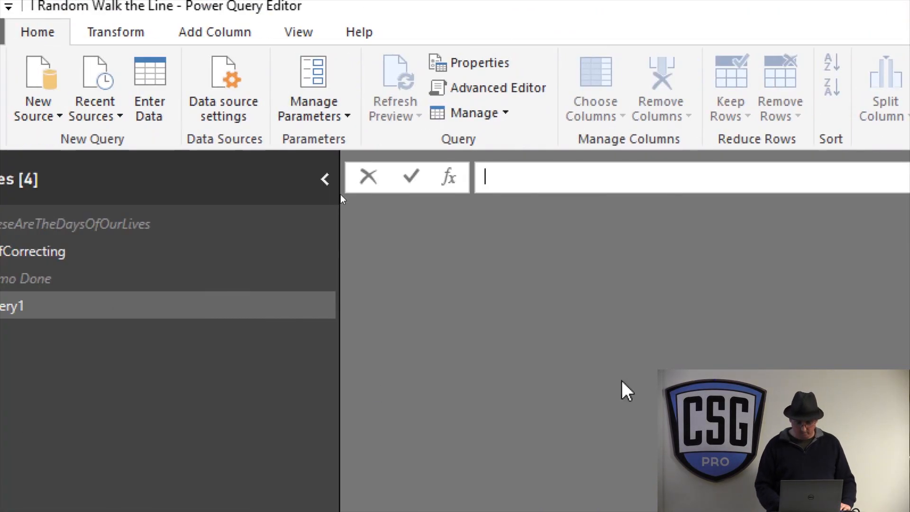
Begin the blank query's formula with =List.Dates( Date.From( "1/1/2018" ) as the start date argument
type("List")
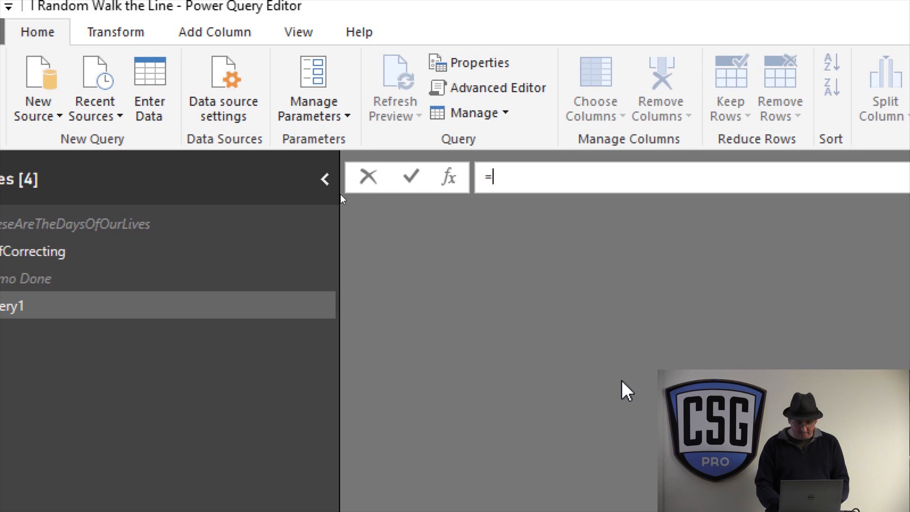
type(".Dates(")
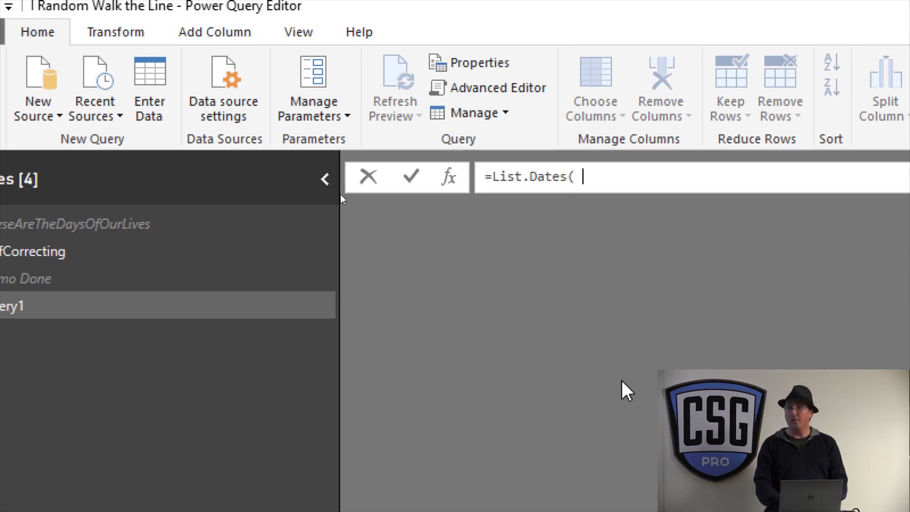
type(" Date")
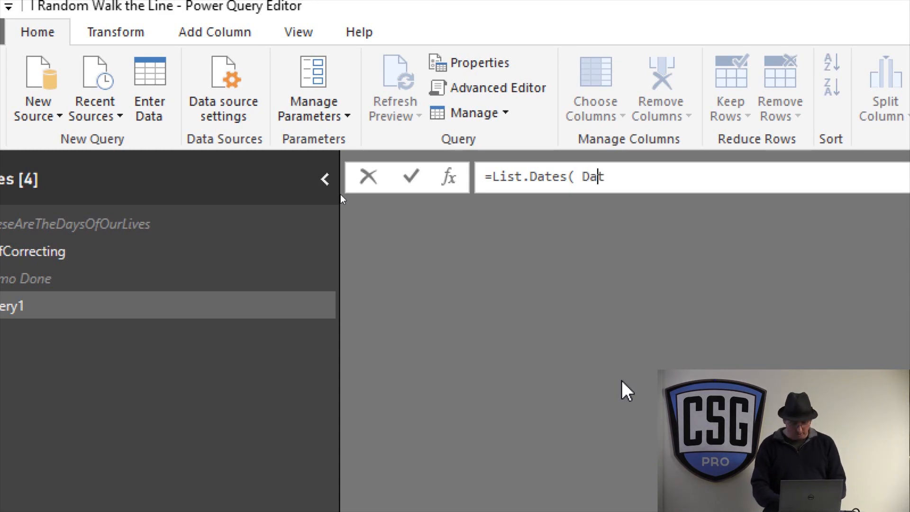
type(".From")
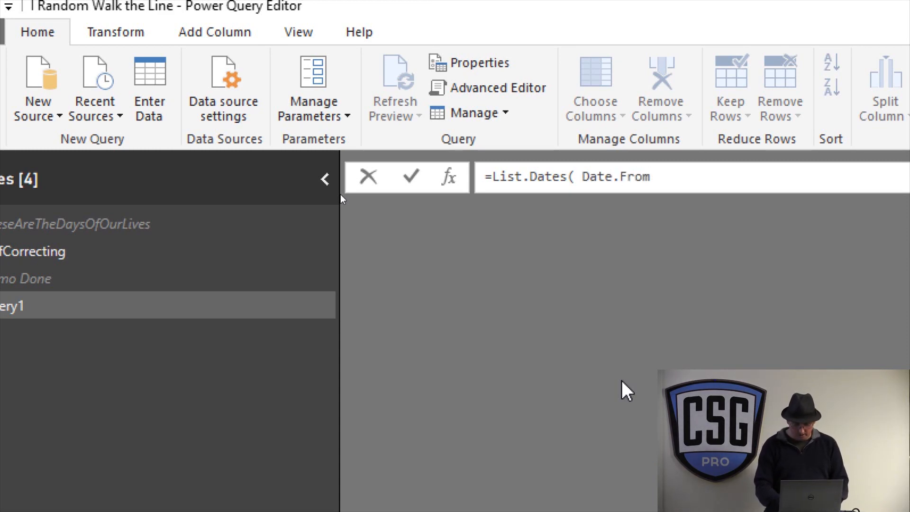
type("( \"1/1/2018")
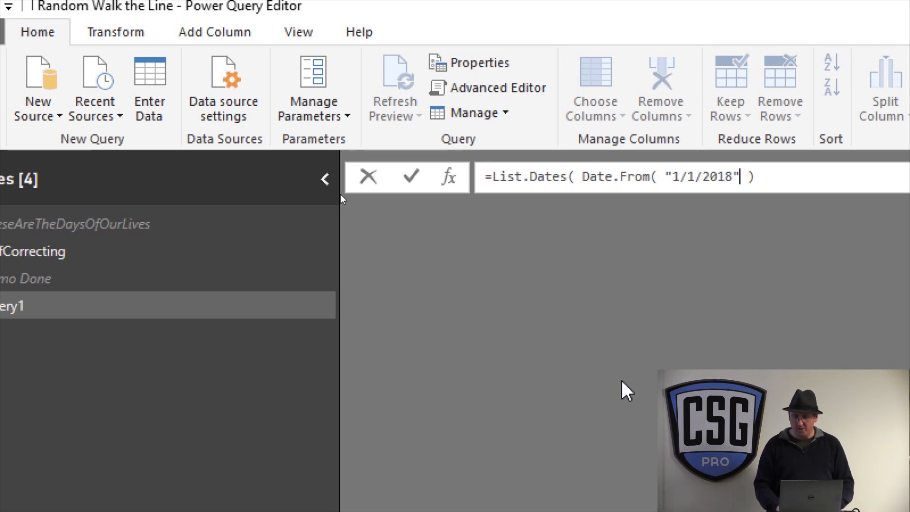
Highlight the "1/1/2018" text and the whole Date.From expression in the formula to examine the start date argument
key("Right")
key("shift+Left")
key("shift+Left")
key("shift+Left")
key("shift+Left")
key("shift+Left")
key("shift+Left")
key("shift+Left")
key("shift+Left")
key("shift+Left")
key("shift+Left")
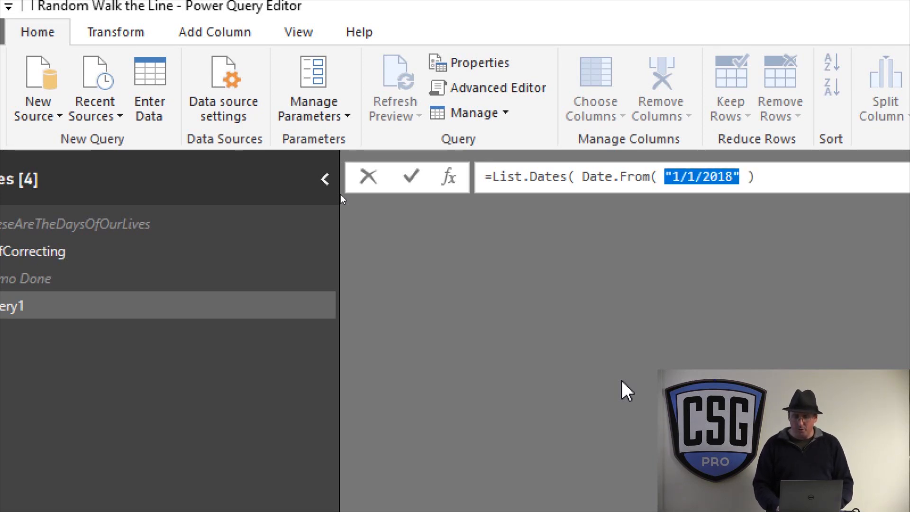
key("Left")
key("shift+Right")
key("shift+Right")
key("shift+Right")
key("shift+Right")
key("shift+Right")
key("shift+Right")
key("shift+Right")
key("shift+Right")
key("shift+Right")
key("shift+Right")
key("shift+Right")
key("shift+Right")
key("shift+Right")
key("shift+Right")
key("shift+Right")
key("shift+Right")
key("shift+Right")
key("shift+Right")
key("shift+Right")
key("shift+Right")
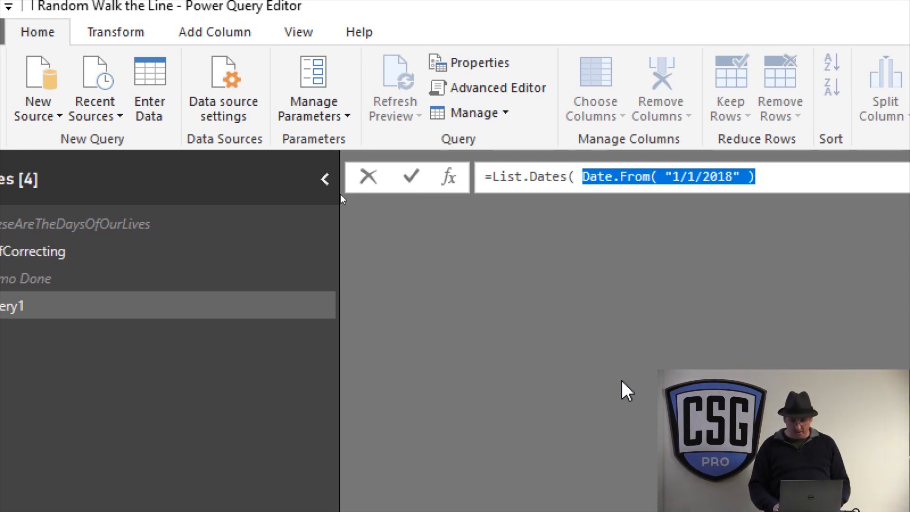
Complete the List.Dates formula with a count of 365 and a step of Duration.From(1), and commit it
key("Right")
type(", ")
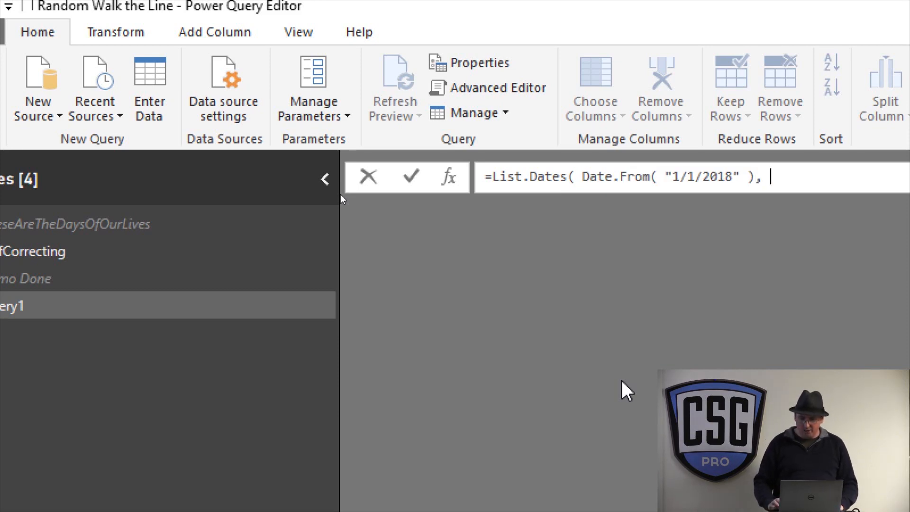
type("365,")
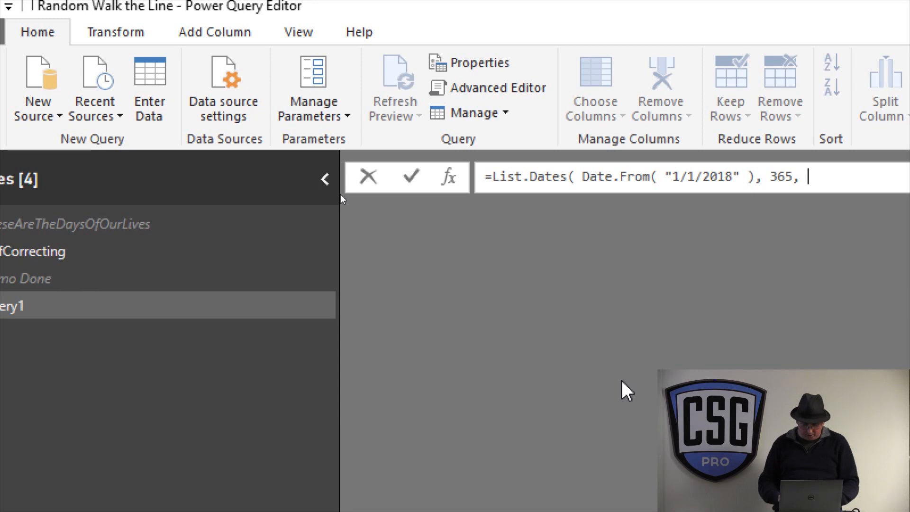
type("Duration")
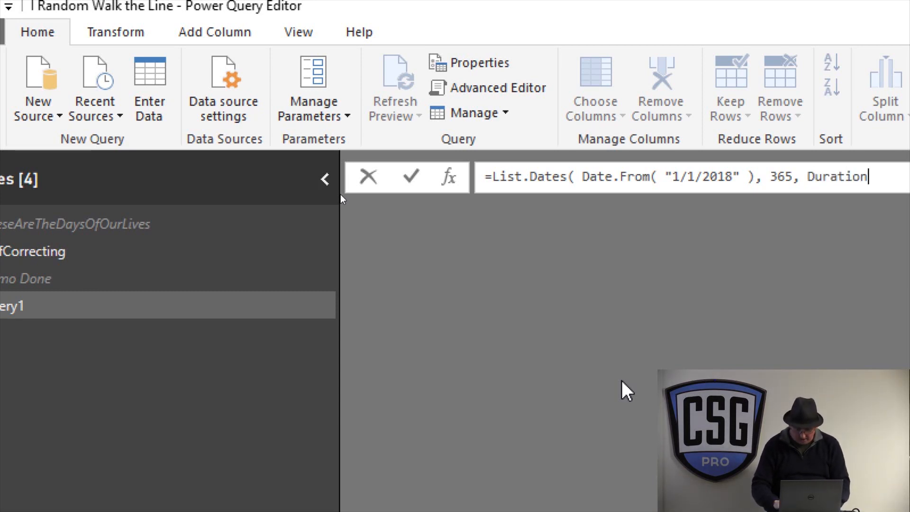
type(".From(")
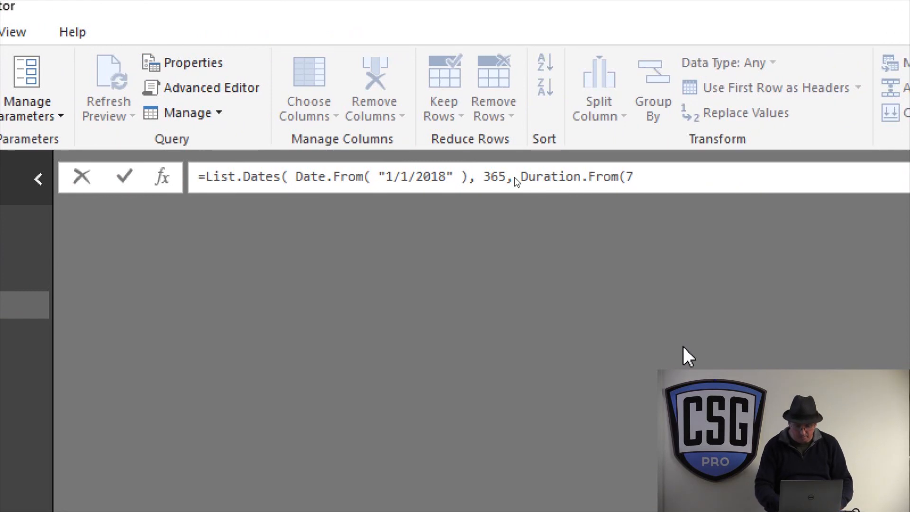
type("7) )")
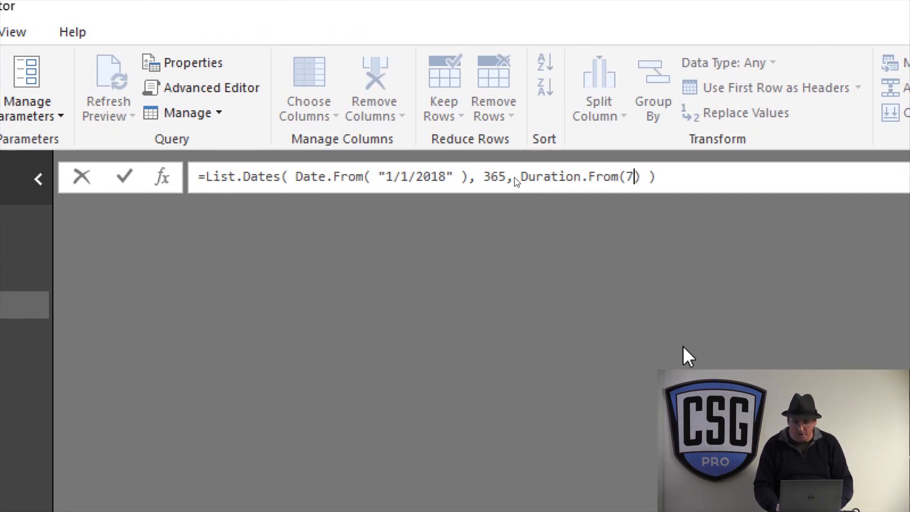
key("shift+Left")
type("1")
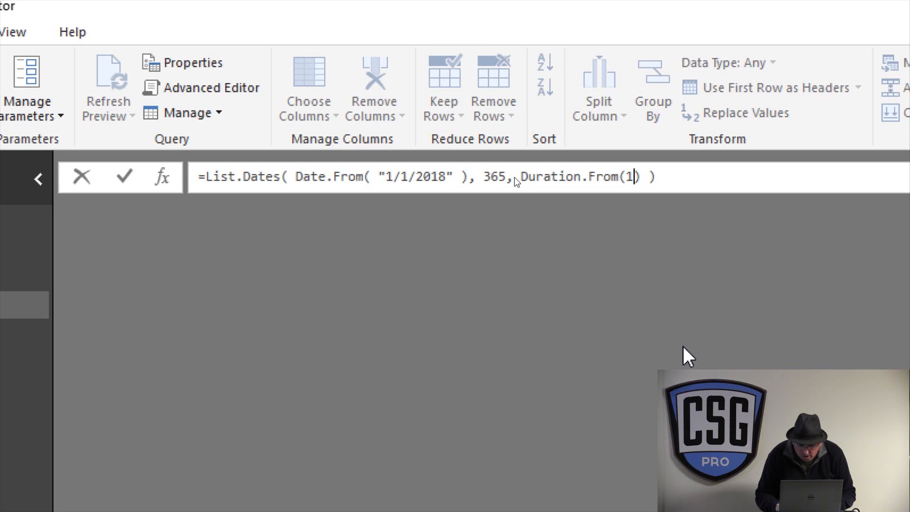
key("Return")
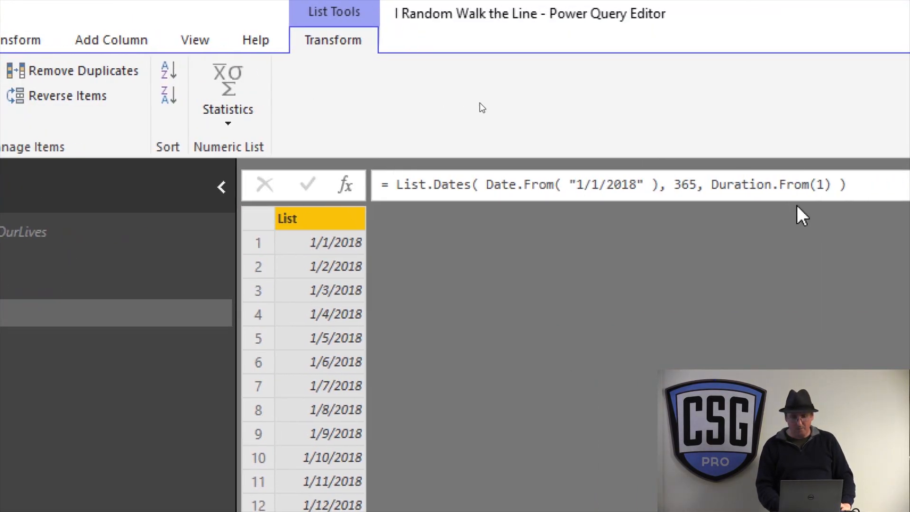
Set the count argument of the List.Dates formula to 5
double_click(683, 185)
type("5")
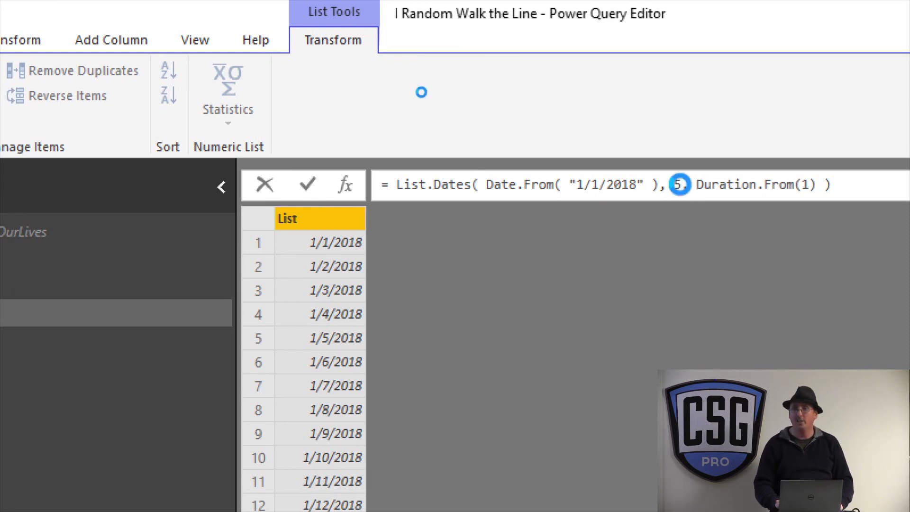
key("Return")
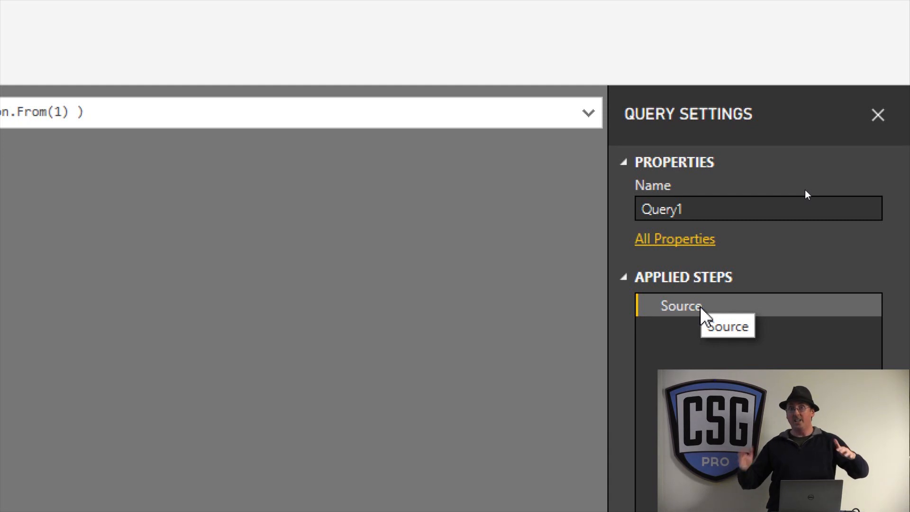
Rename the Source step to ListOfDates on its definition line in the query's M code using the Advanced Editor
right_click(702, 308)
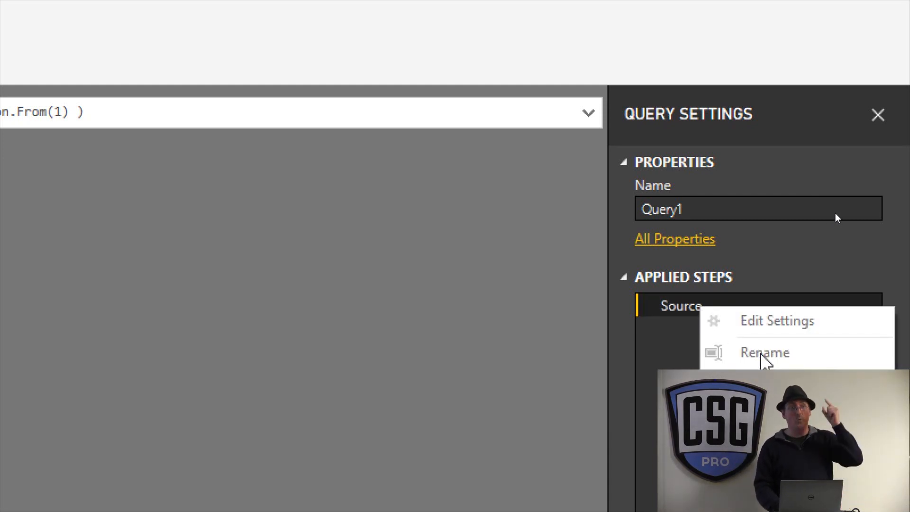
left_click(445, 315)
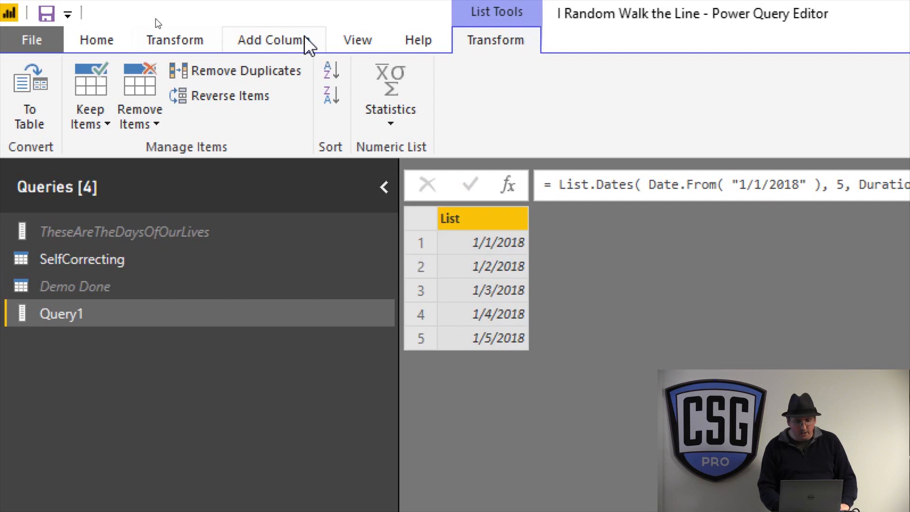
left_click(348, 43)
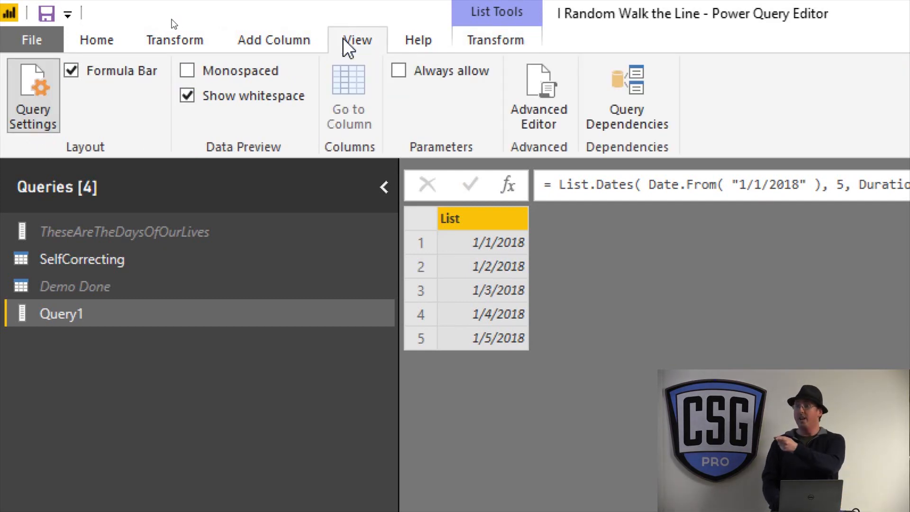
left_click(549, 97)
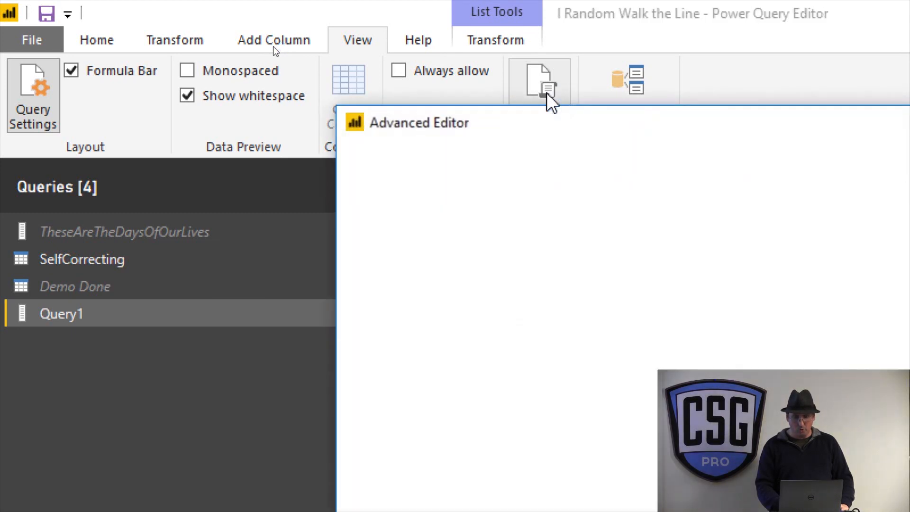
left_click(494, 313)
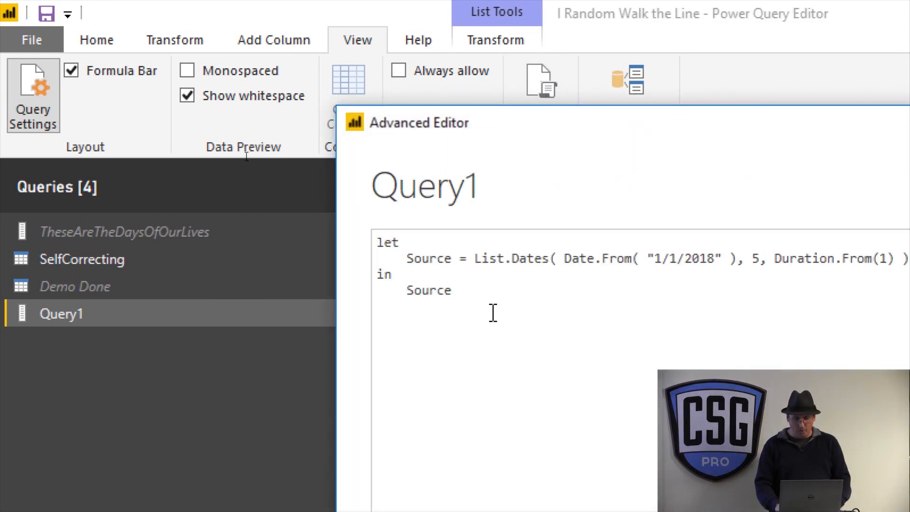
key("Up")
key("Up")
key("shift+Left")
key("shift+Left")
key("shift+Left")
key("shift+Left")
key("shift+Left")
key("shift+Left")
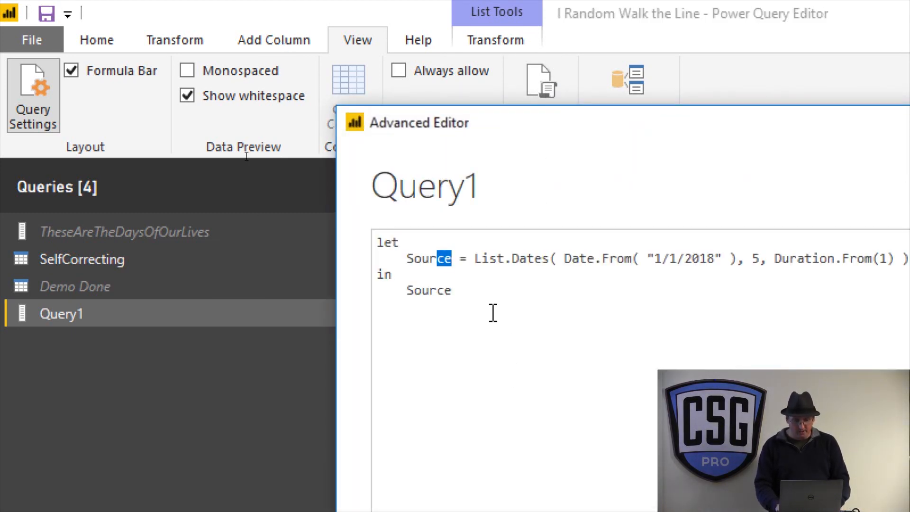
type("ListO")
key("BackSpace")
type("OfDates")
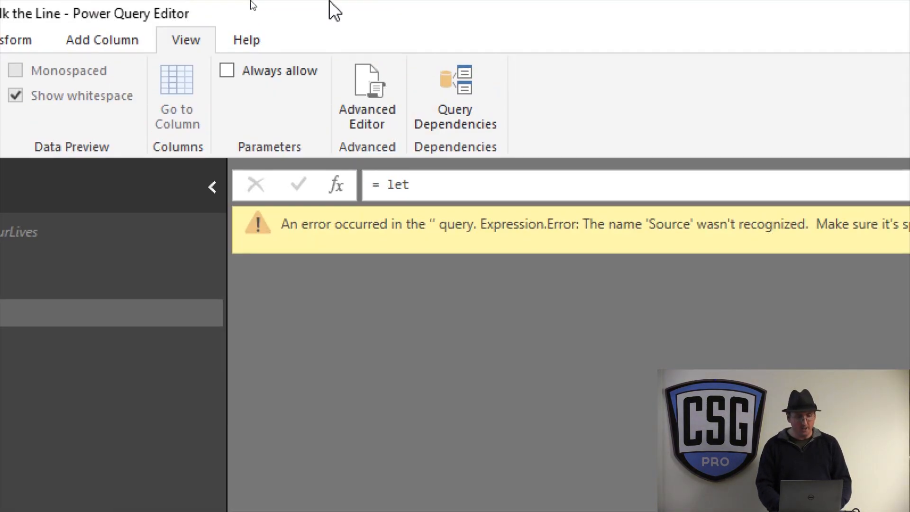
Reopen the query's M code and change the result after in from Source to ListOfDates
left_click(362, 88)
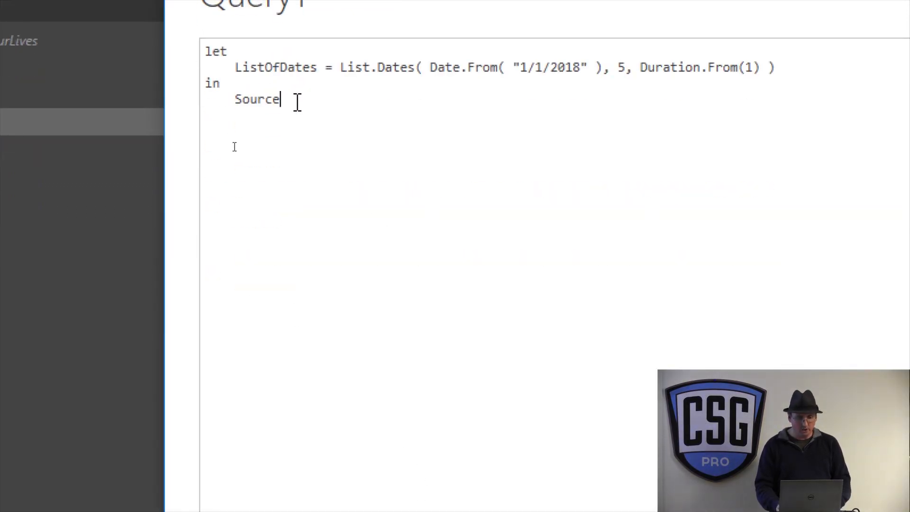
key("shift+Left")
key("shift+Left")
key("shift+Left")
key("shift+Left")
key("shift+Left")
key("shift+Left")
type("ListOfDates")
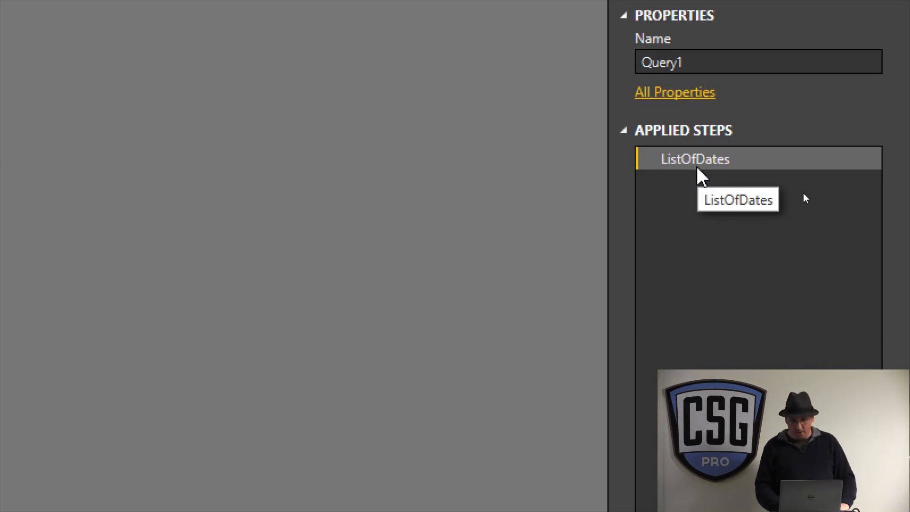
Insert a new step after ListOfDates and expand its formula to a multi-line view
right_click(697, 167)
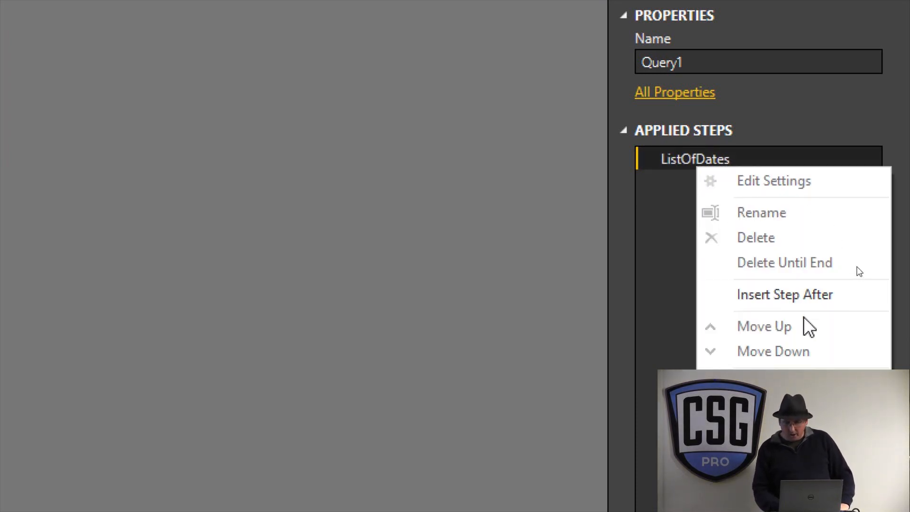
left_click(800, 297)
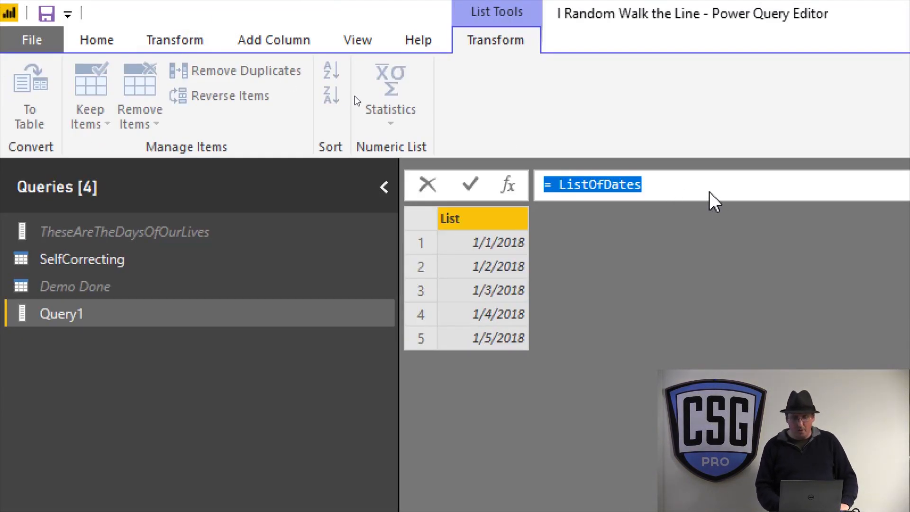
left_click(709, 192)
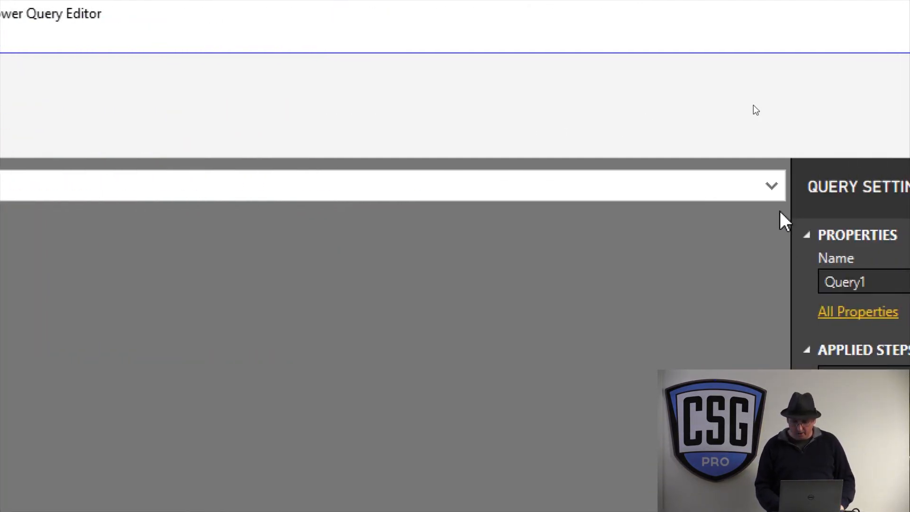
left_click(772, 186)
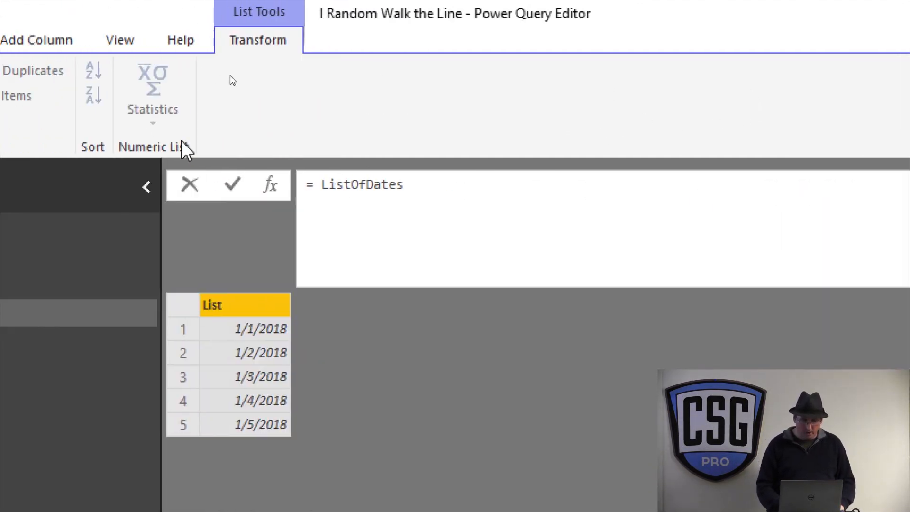
Begin the new step's formula with List.Accumulate( and put ListOfDates on its own line as the first argument
key("Left")
key("Left")
key("Left")
type("List.Accumulate(")
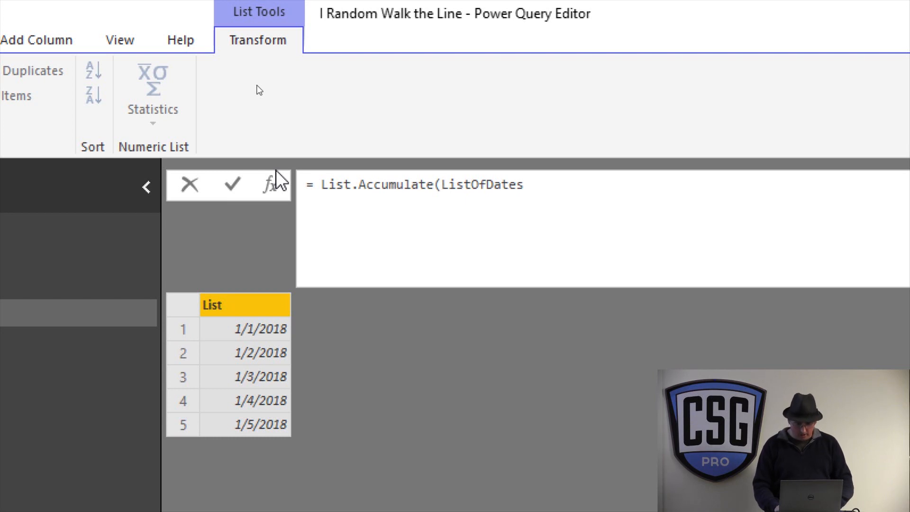
key("shift+Return")
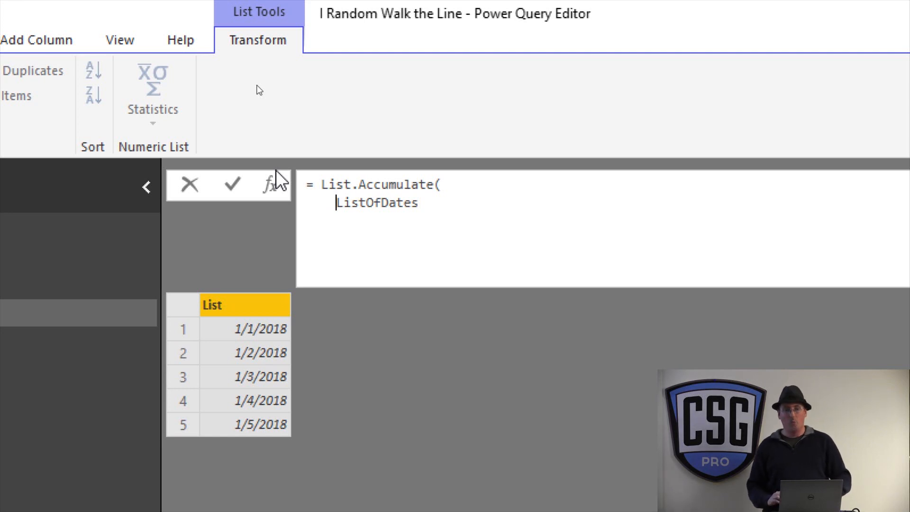
Add a comma after ListOfDates and enter {1}, on a new line as the seed argument
key("Right")
key("Right")
key("Right")
key("Right")
key("Right")
key("Right")
key("Right")
key("Right")
key("Right")
key("Right")
key("Right")
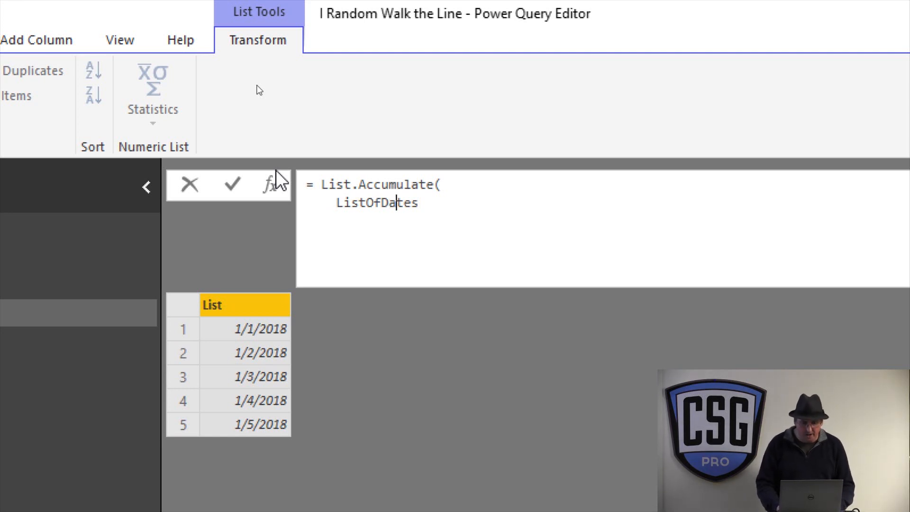
type(",")
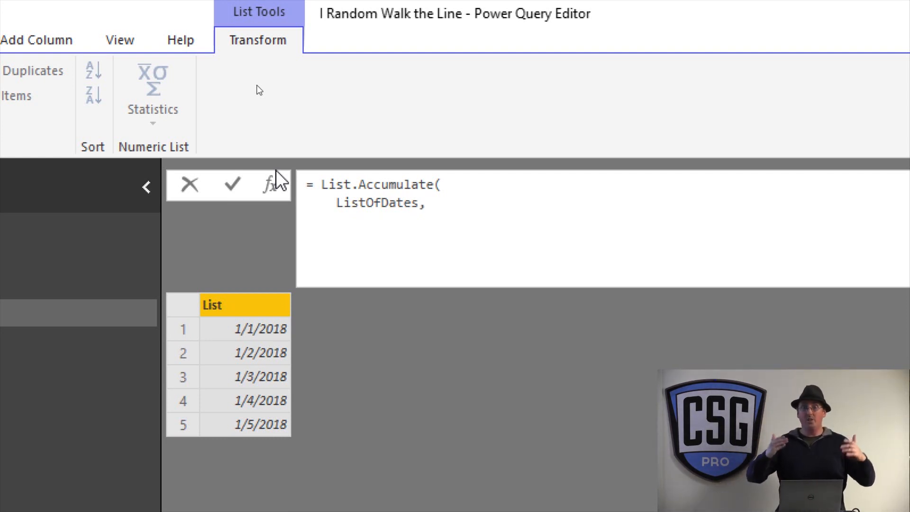
key("shift+Return")
type("{")
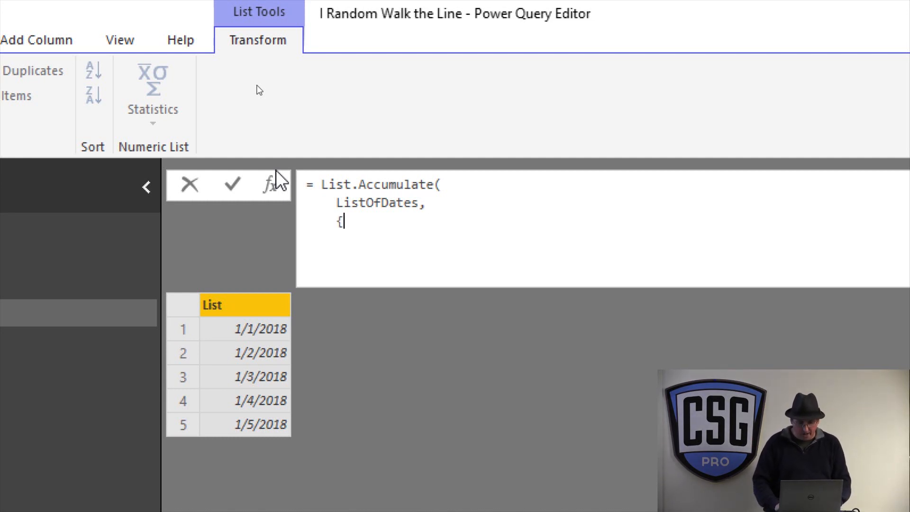
type("1},")
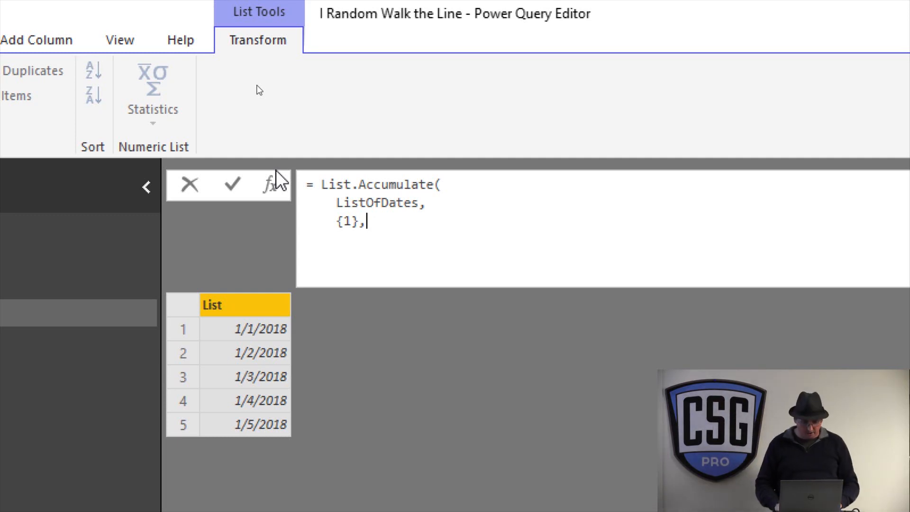
Wrap the ListOfDates argument as List.Skipe( ListOfDates, 1 ) inside the List.Accumulate formula
key("Up")
key("Left")
key("Left")
key("Left")
key("Left")
type("List.Skipe(")
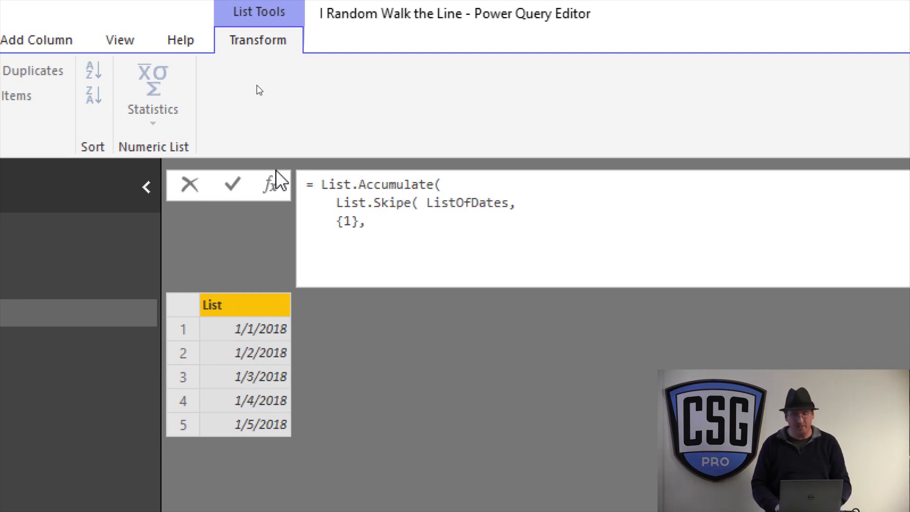
key("Right")
key("Right")
key("Right")
key("Right")
key("Right")
key("Right")
key("Right")
key("Right")
key("Right")
key("Right")
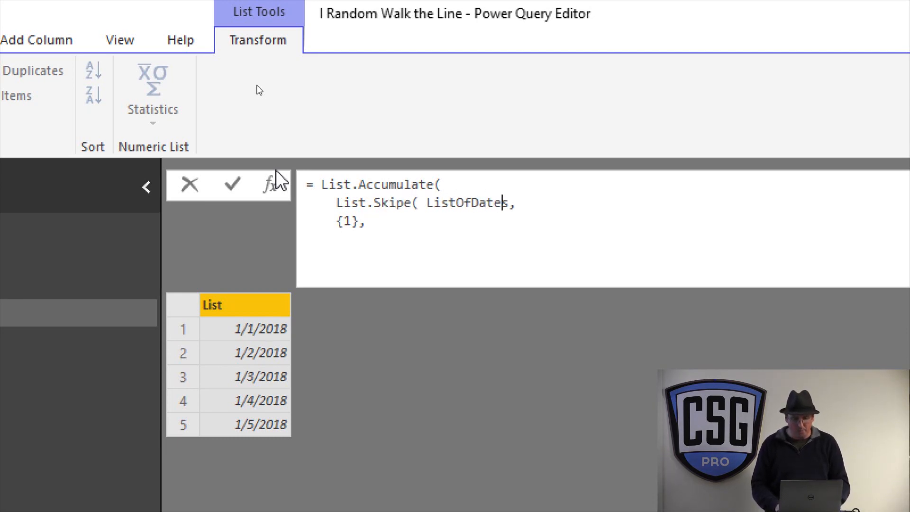
type(", 1 ),")
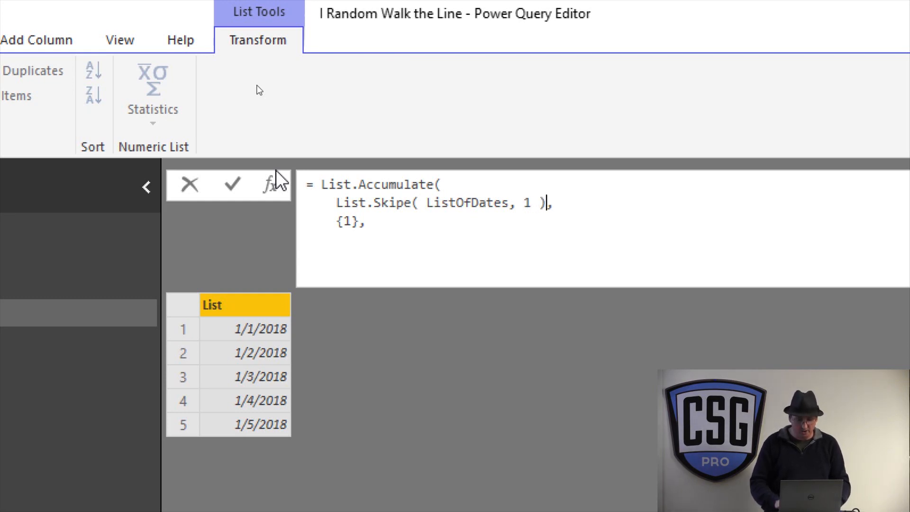
Correct the misspelled function name List.Skipe to List.Skip
key("Left")
key("Left")
key("Left")
key("Left")
key("Left")
key("Left")
key("Left")
key("Left")
key("Left")
key("Left")
key("Left")
key("Left")
key("Left")
key("Left")
key("Left")
key("Left")
key("Left")
key("Left")
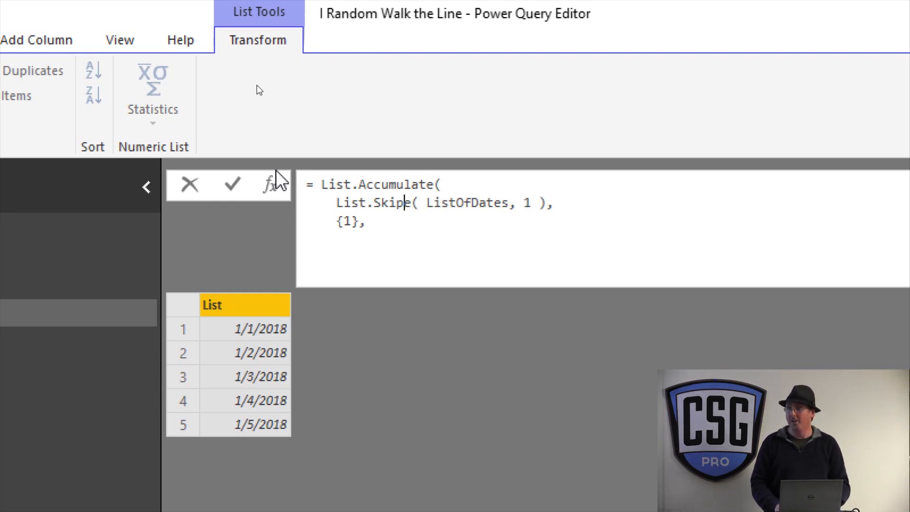
key("Left")
key("Left")
key("Left")
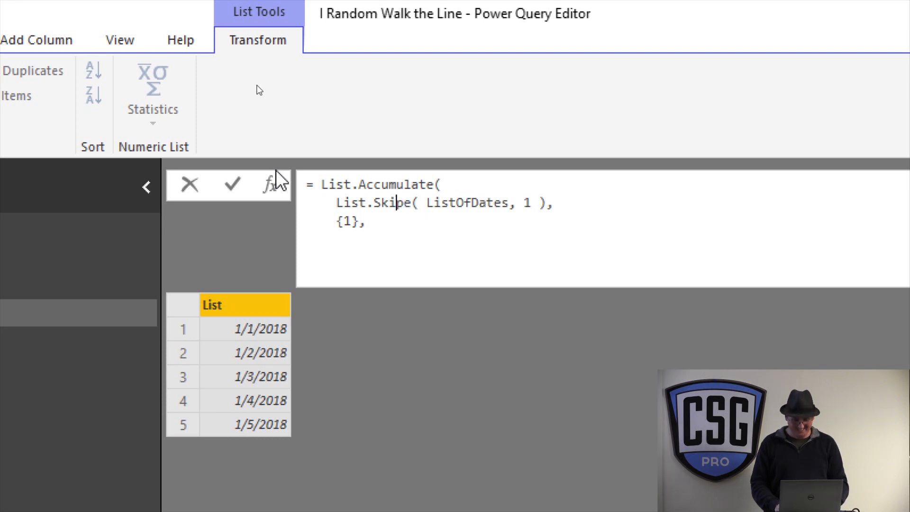
key("Right")
key("Right")
key("Right")
key("Right")
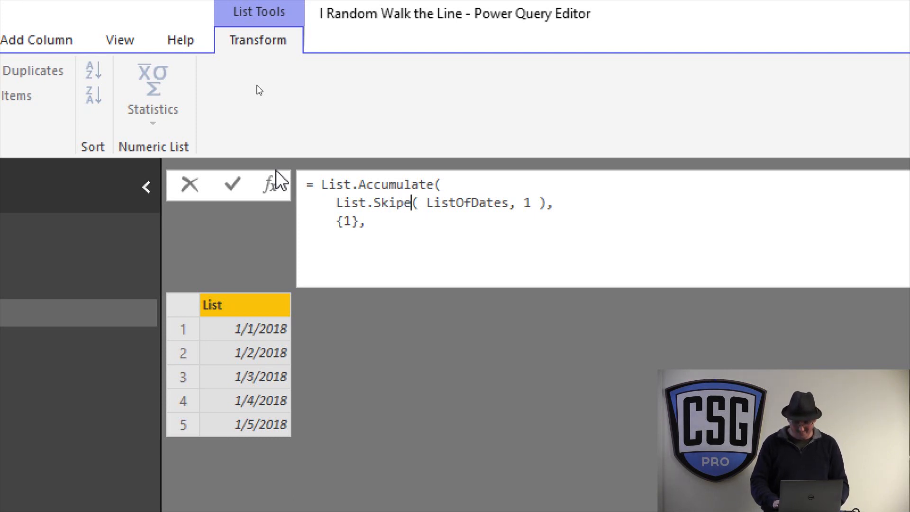
key("BackSpace")
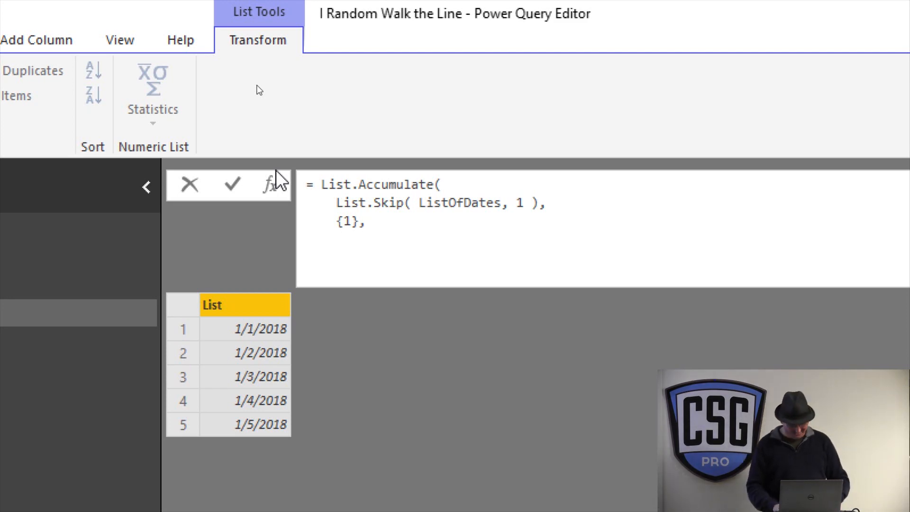
Add the accumulator function header ( SoFar, ThisItem ) => on a new indented line below the {1} seed argument
key("shift+Return")
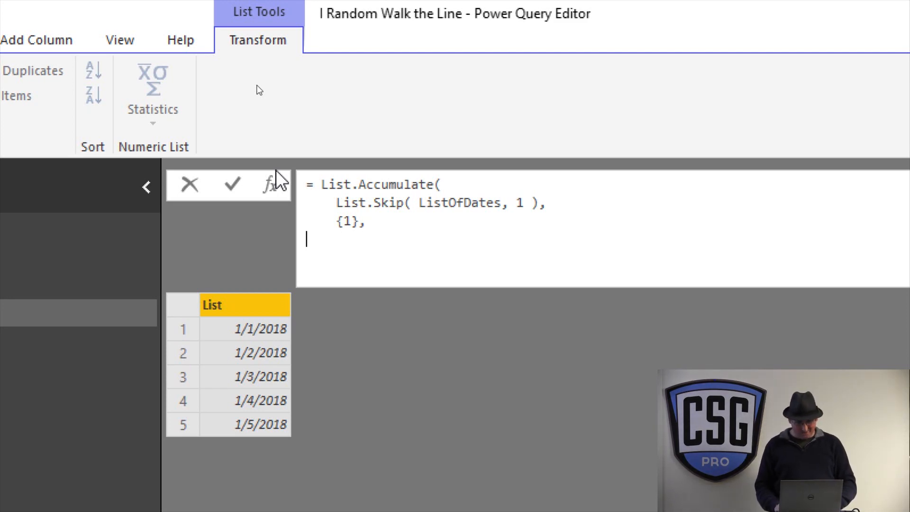
key("BackSpace")
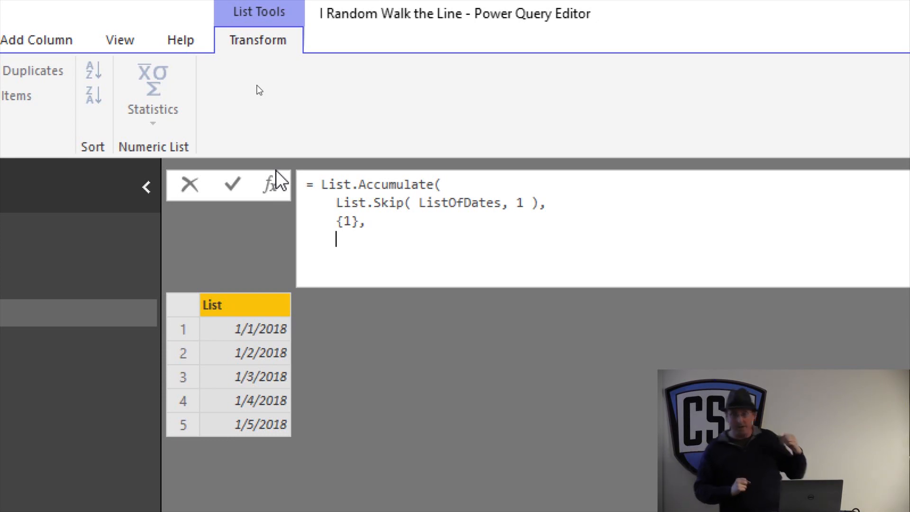
type("( ")
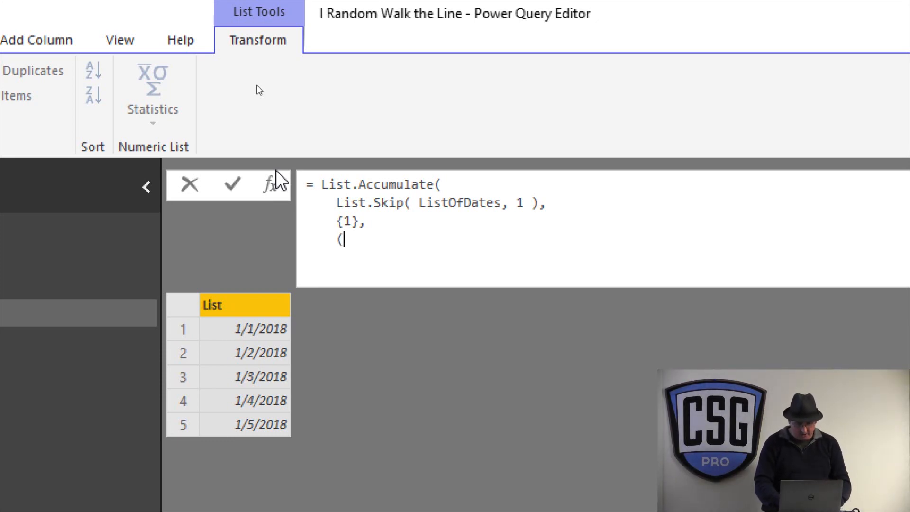
type("Sof")
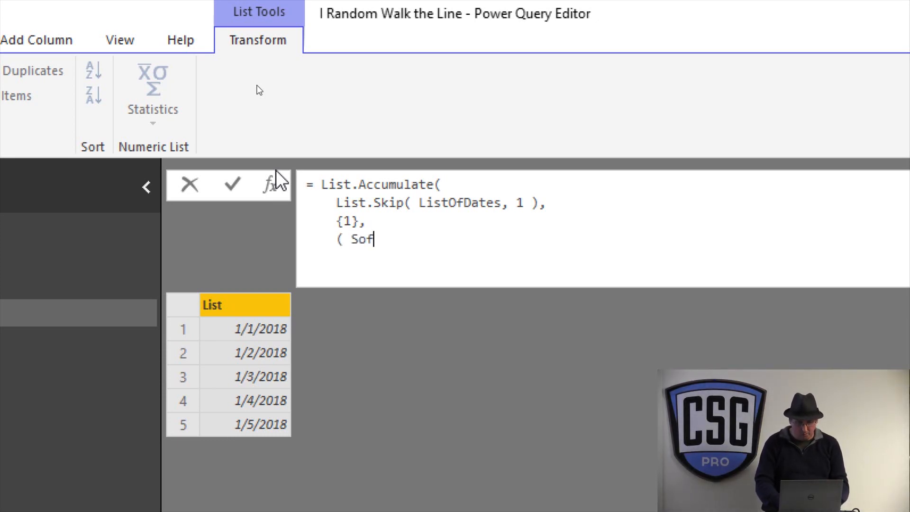
key("BackSpace")
type("Far")
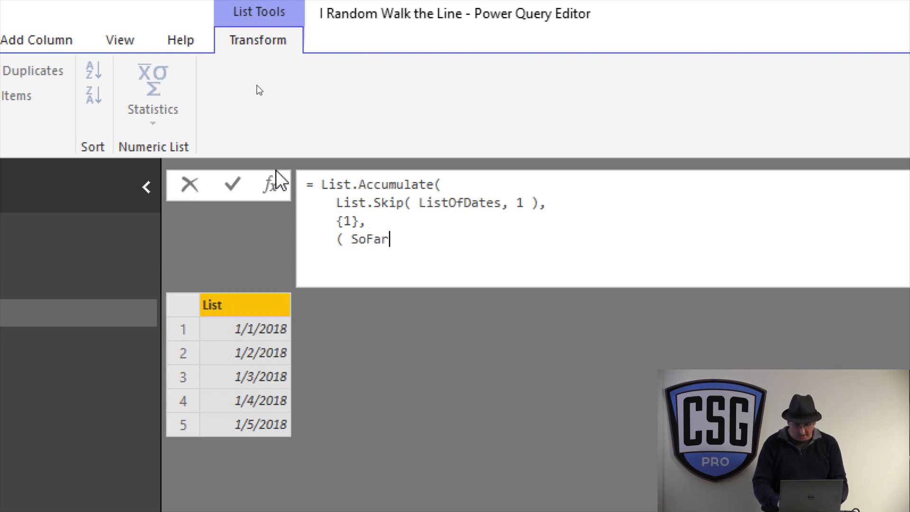
type(", This")
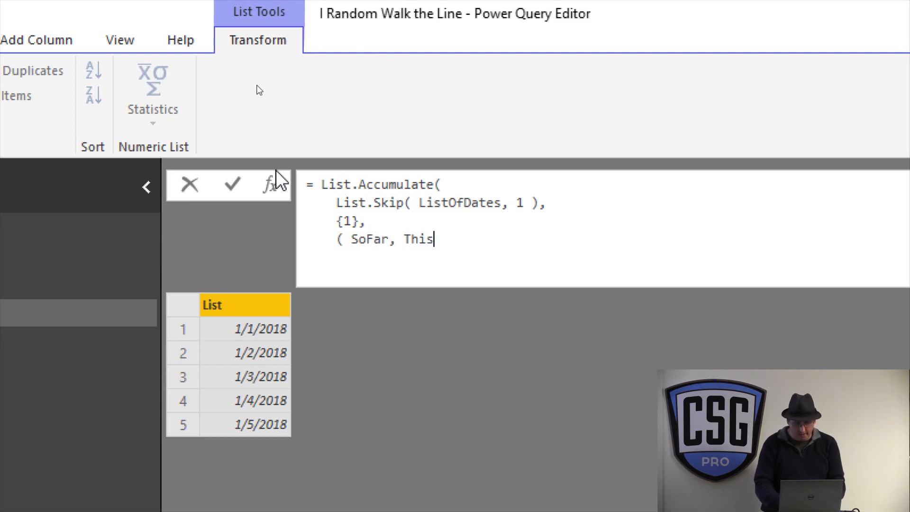
type("Item,")
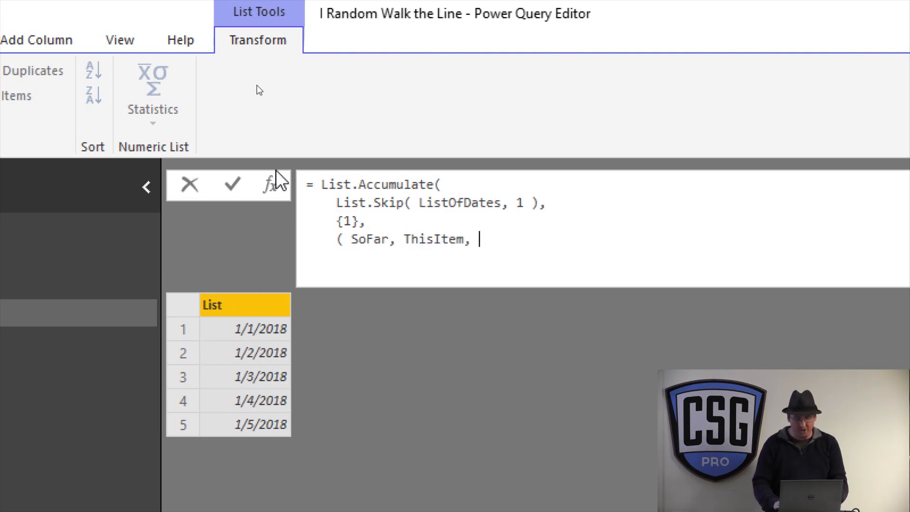
key("BackSpace")
type(") ")
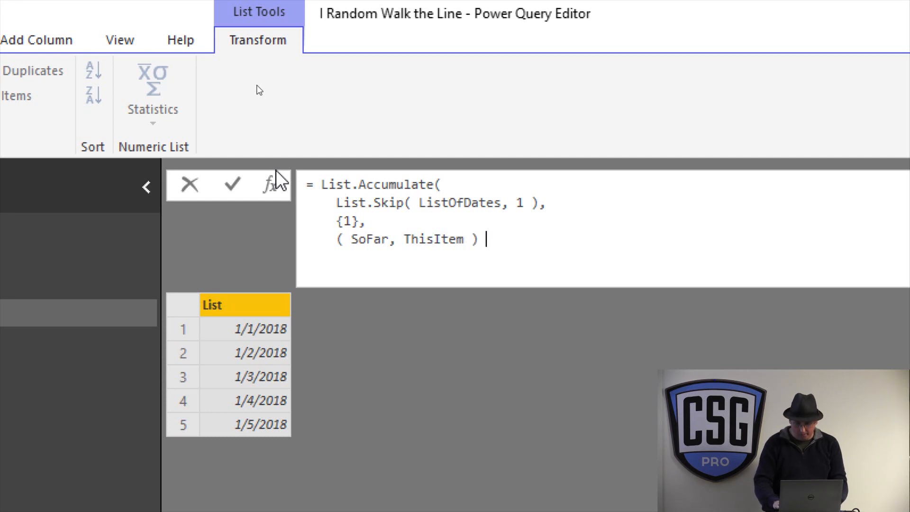
type("=>")
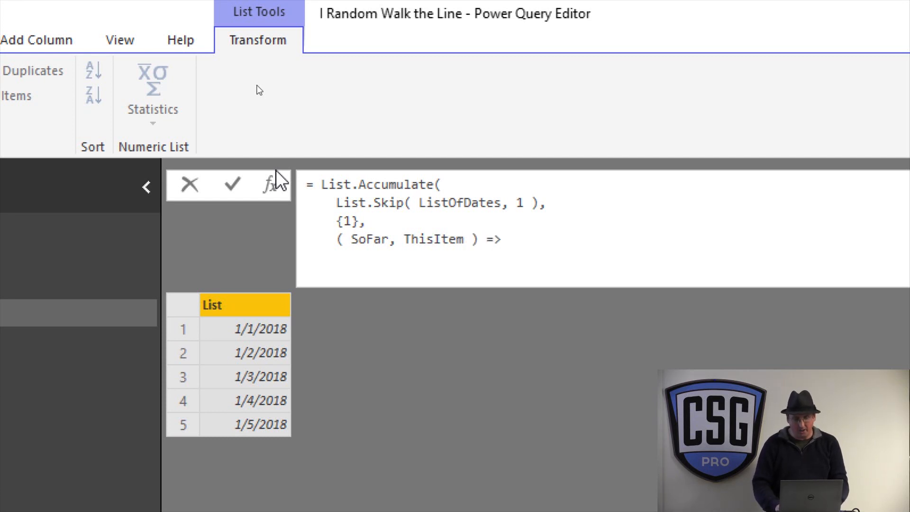
Start the accumulator function's body with SoFar on one line and the list { 1 } on the line below
key("Return")
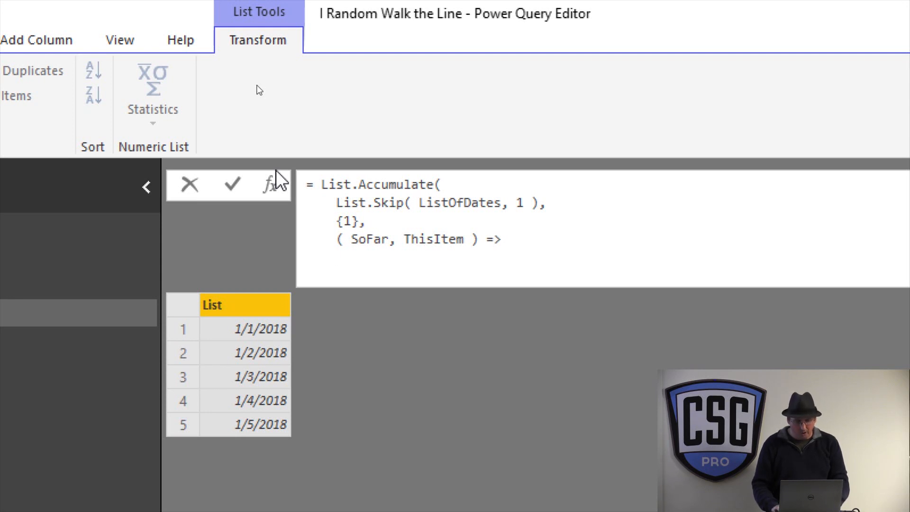
type("Sof")
key("BackSpace")
type("Far")
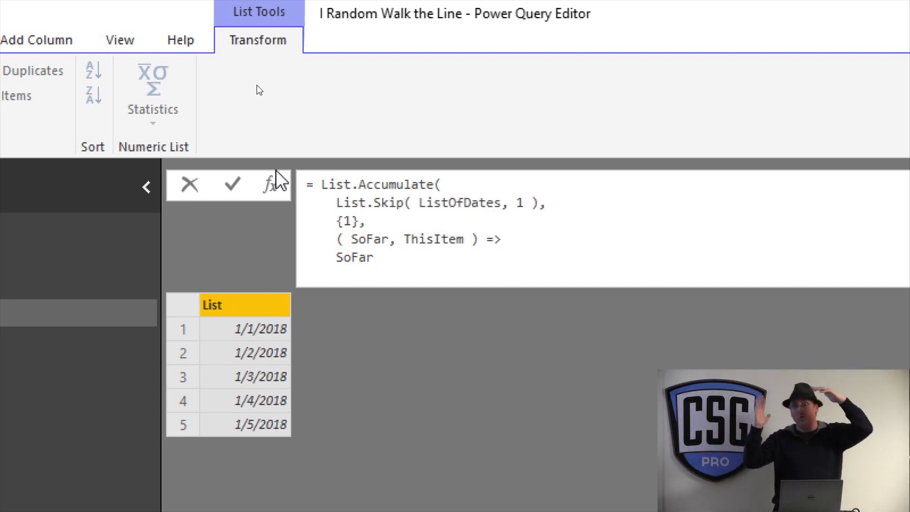
key("Return")
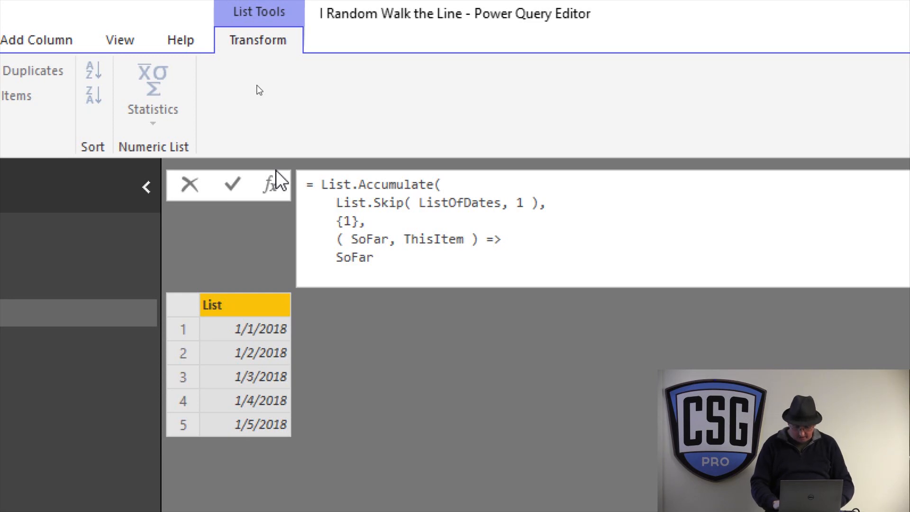
type("{")
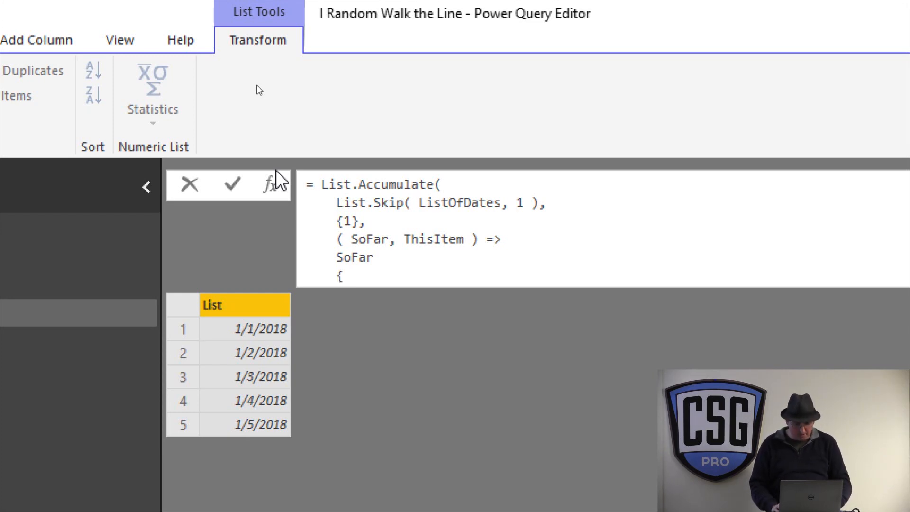
type(" 1 }")
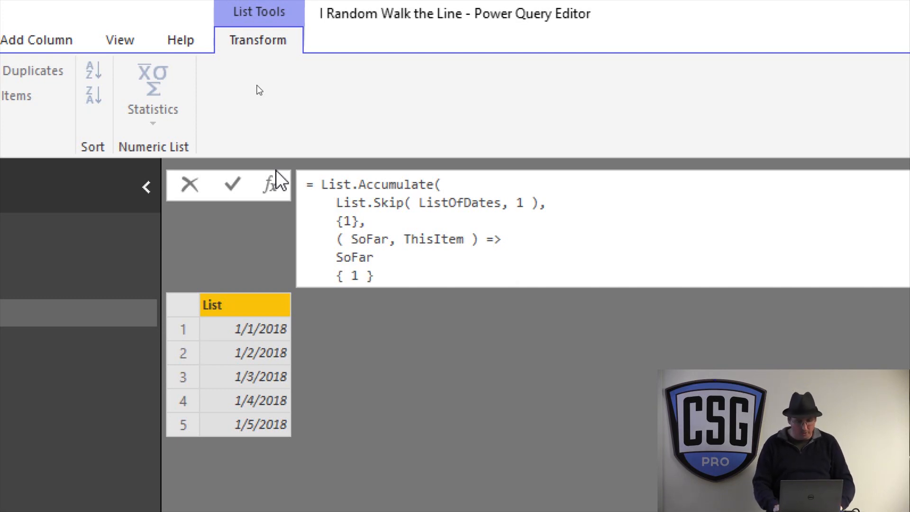
Join SoFar and { 1 } with & on its own line, and close List.Accumulate with a parenthesis on a final line
key("Up")
key("shift+Return")
type("&")
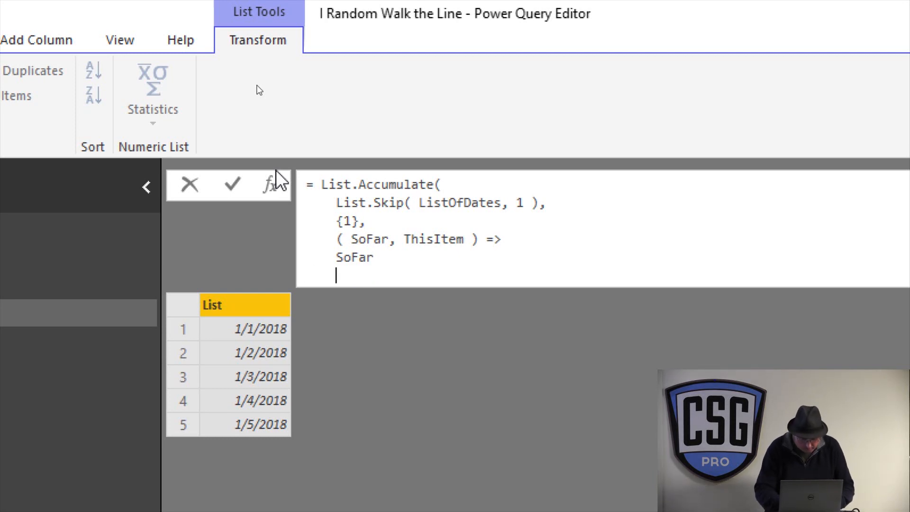
key("Down")
key("Right")
key("Right")
key("Right")
key("Right")
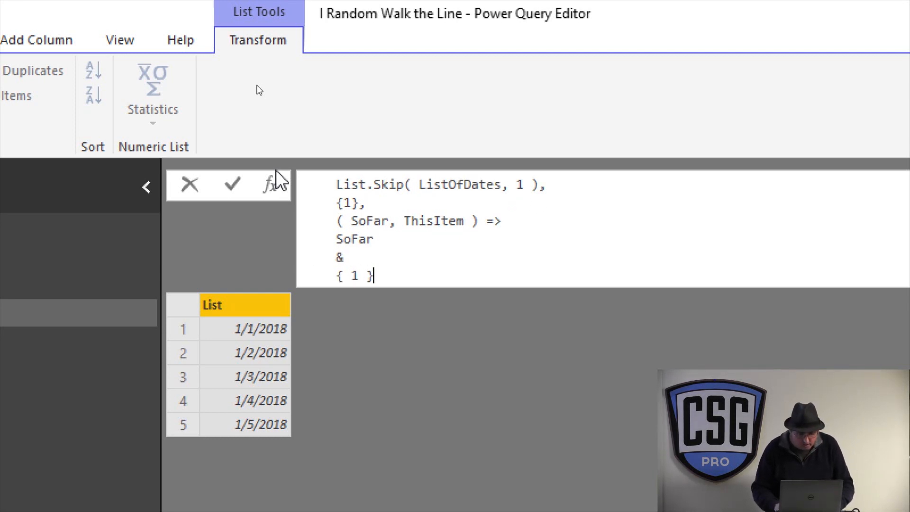
key("shift+Return")
type(")")
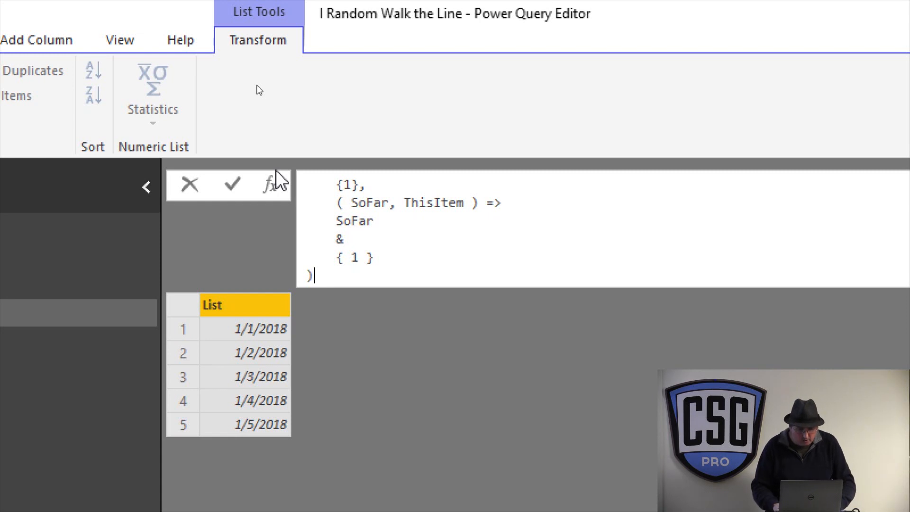
Change the appended list in the function body to { 2 } and commit the List.Accumulate formula
key("Up")
key("Up")
key("Up")
key("Up")
key("Up")
key("Up")
key("Down")
key("Down")
key("Down")
key("Right")
key("Right")
key("Right")
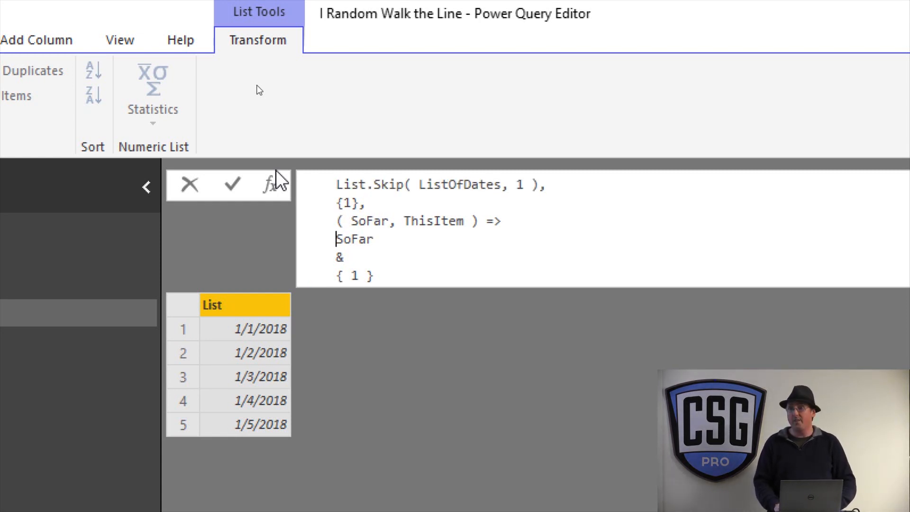
key("Down")
key("Down")
key("Right")
key("Right")
key("Right")
key("shift+Left")
type("2")
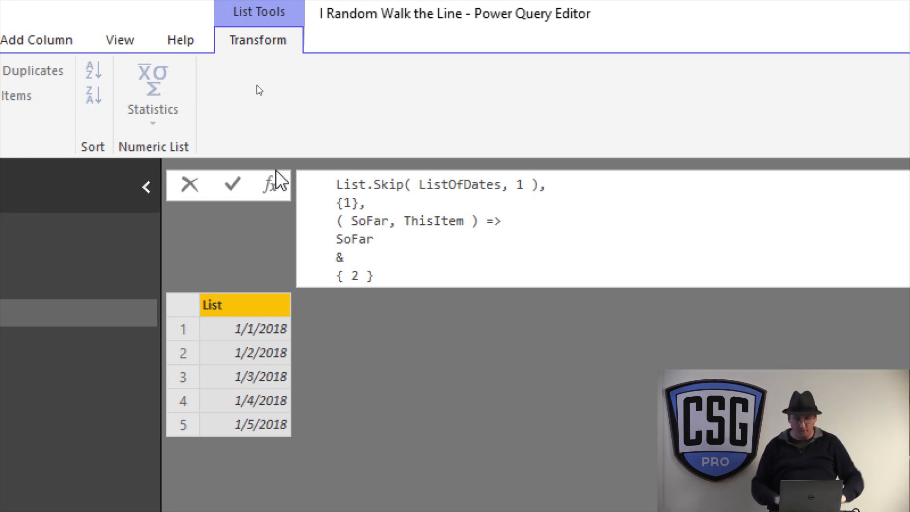
key("Return")
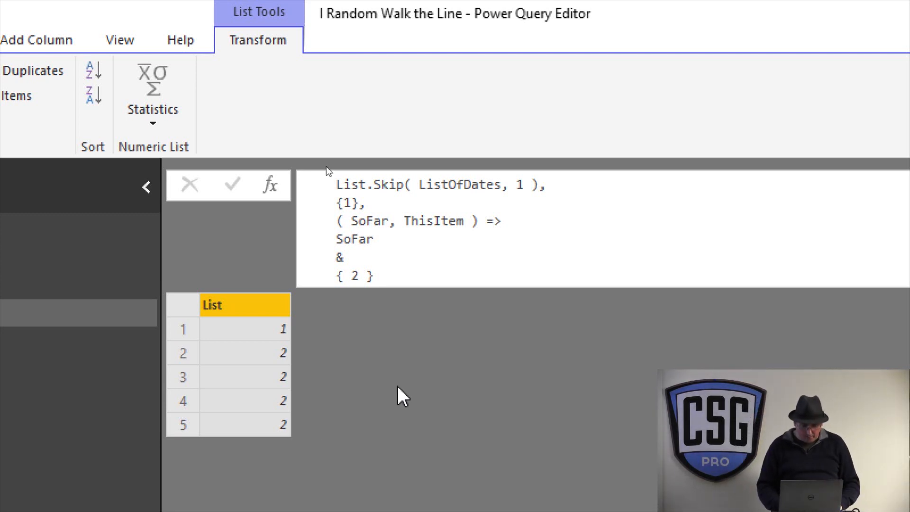
Split the appended list { 2 } so the opening brace, the 2 and the closing brace each stand on their own line
left_click(440, 258)
key("Down")
key("Down")
key("Up")
key("Return")
key("Right")
key("BackSpace")
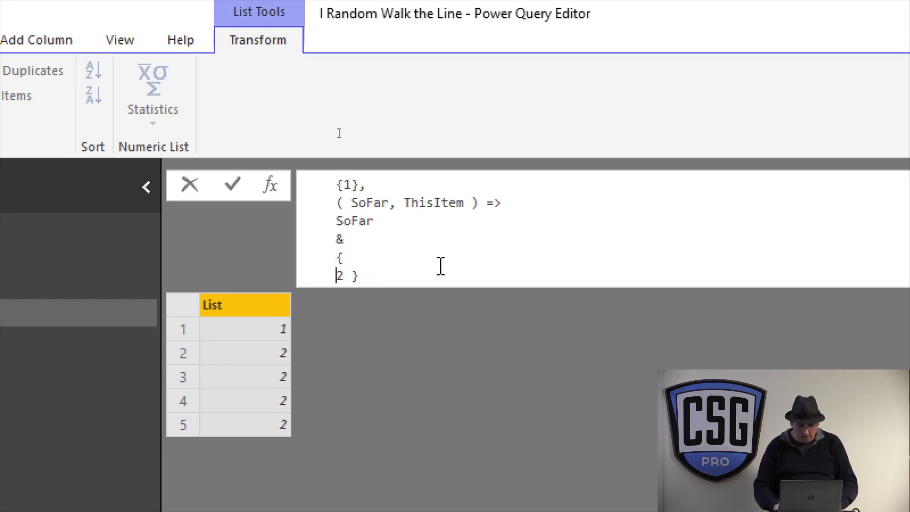
key("Right")
key("Return")
key("Up")
Replace the 2 between the braces with SoFar
key("shift+Right")
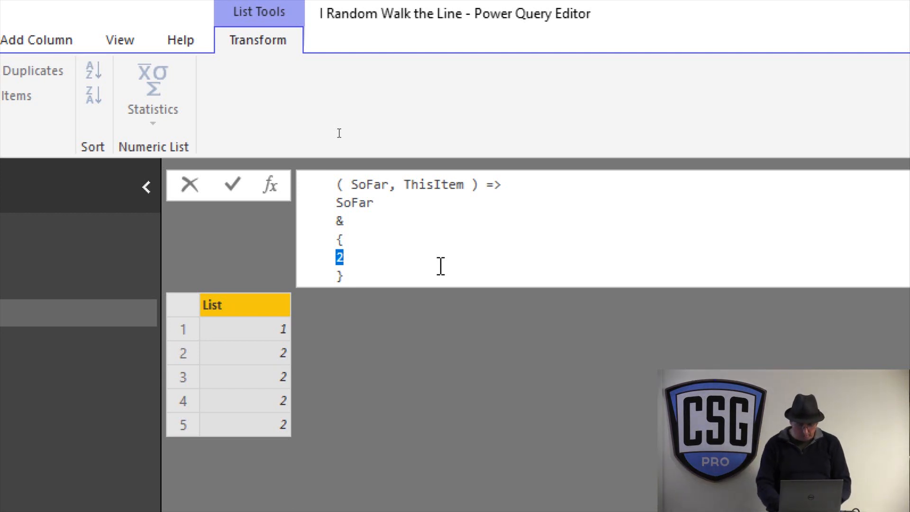
type("Sofar")
key("Left")
key("Left")
key("shift+Left")
type("F")
Wrap the SoFar between the braces as List.Last( SoFar )
key("Left")
key("Left")
key("Left")
key("Left")
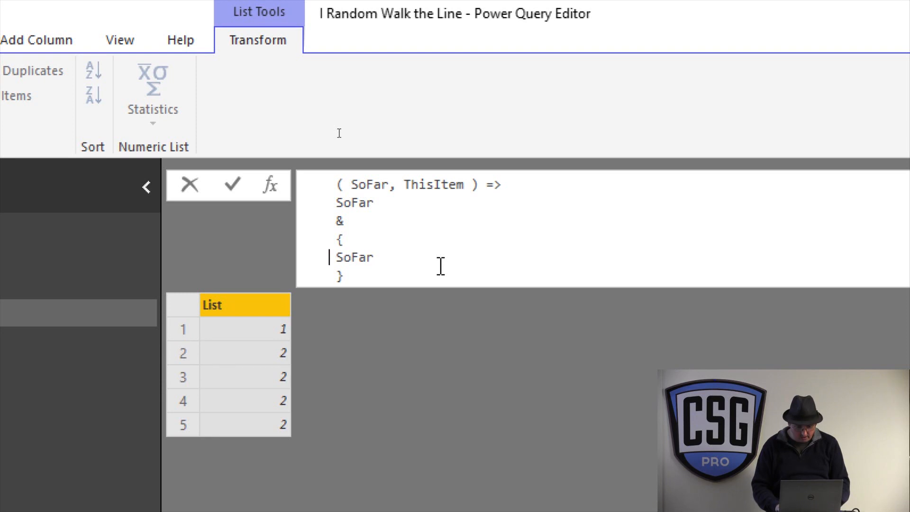
type("List.Last(")
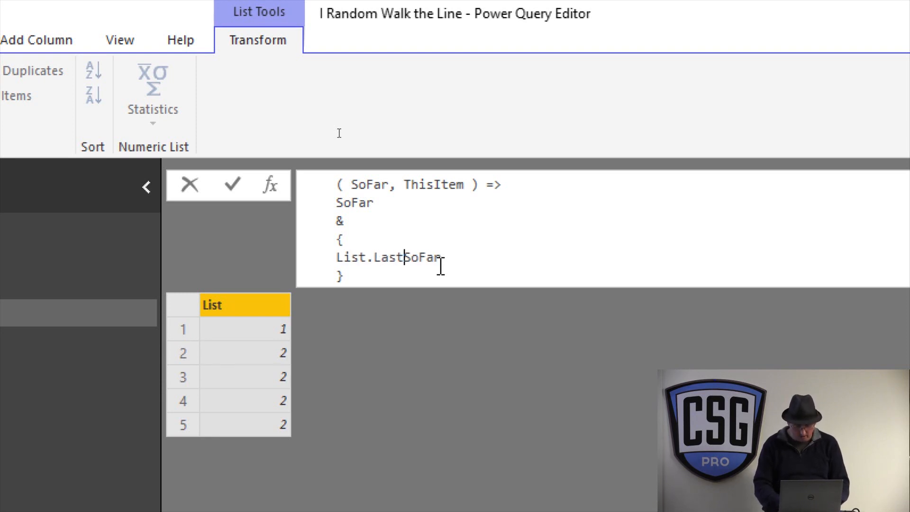
key("Right")
key("Right")
key("Right")
key("Right")
type(")")
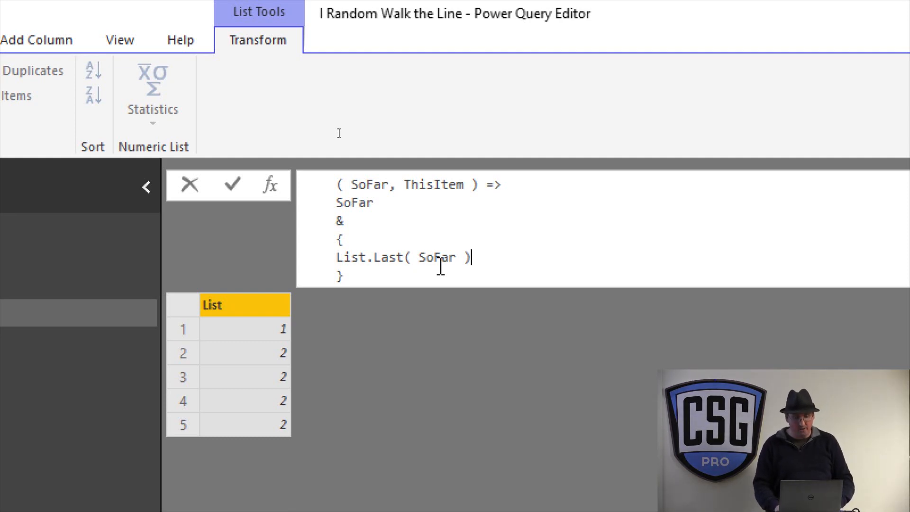
Add a + on a new line after List.Last( SoFar ) and indent both lines further than the braces
key("Return")
type("+")
key("Up")
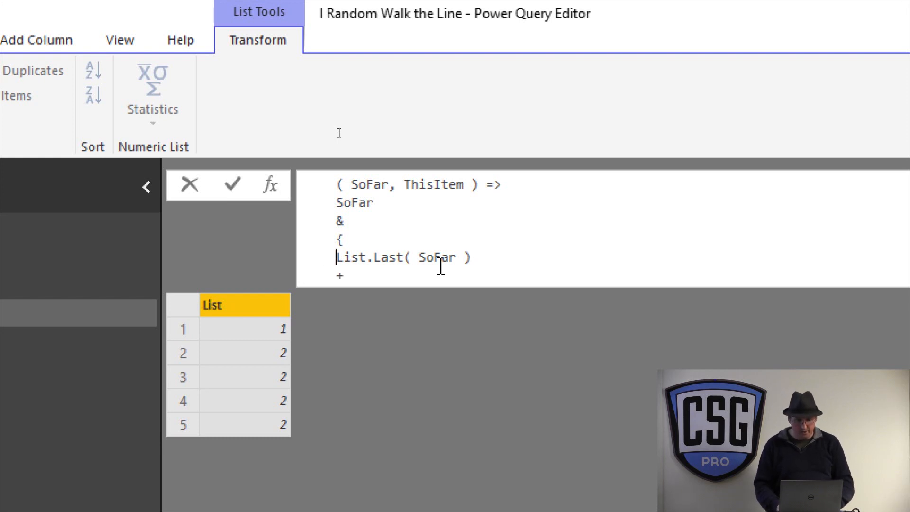
key("Down")
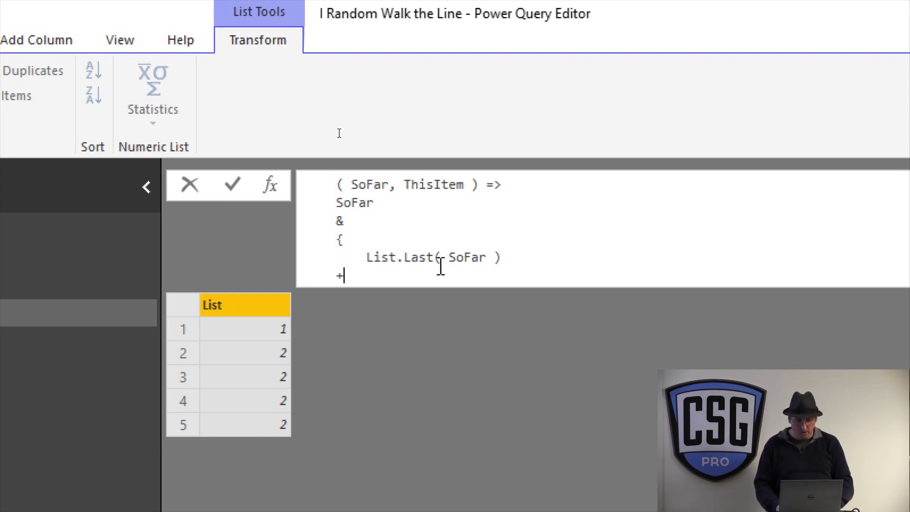
key("Down")
key("Up")
key("Home")
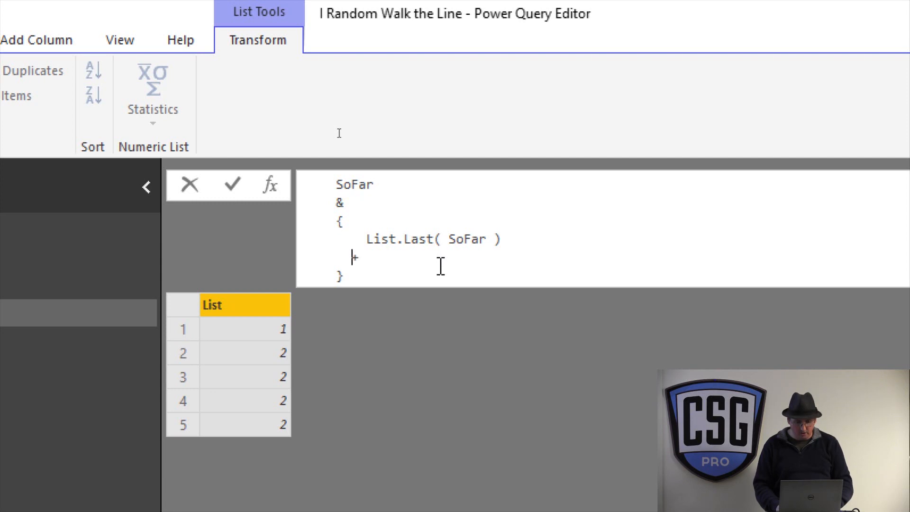
key("Down")
key("Left")
key("Left")
key("Left")
key("Left")
key("Left")
key("Left")
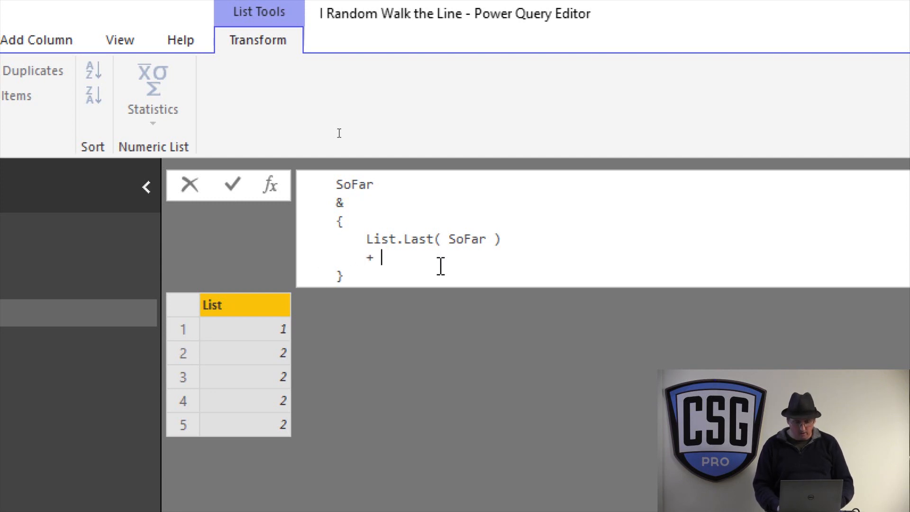
Add Number.RandomBetween( -0.05, 0.05 ) on a new line after the +, aligned with List.Last( SoFar )
key("Return")
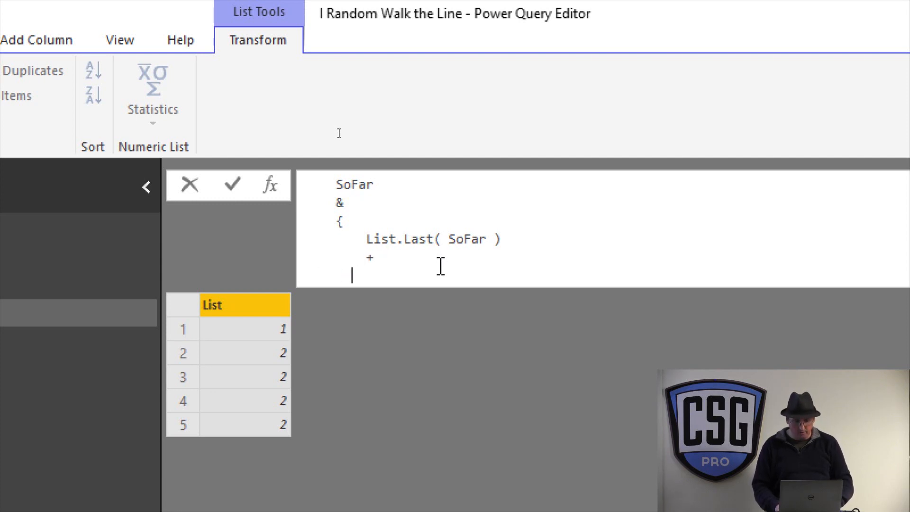
type("Number.Ran")
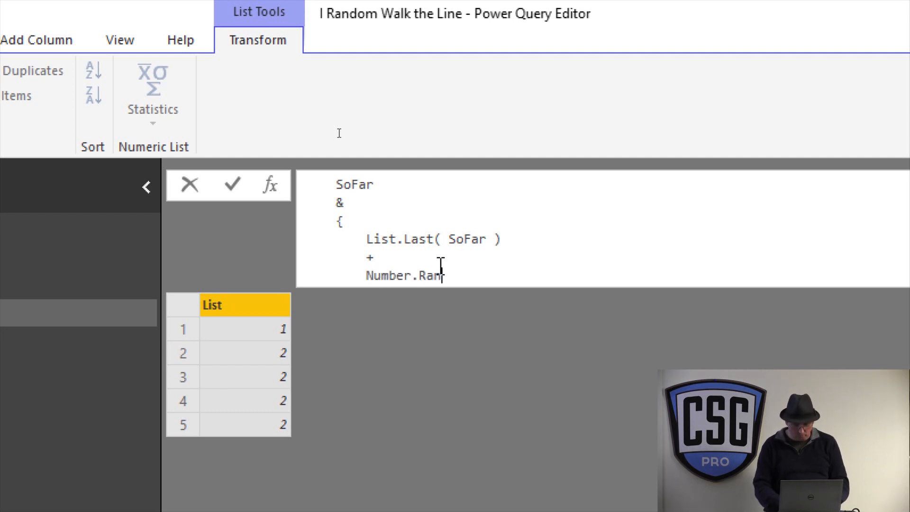
type("domBetw")
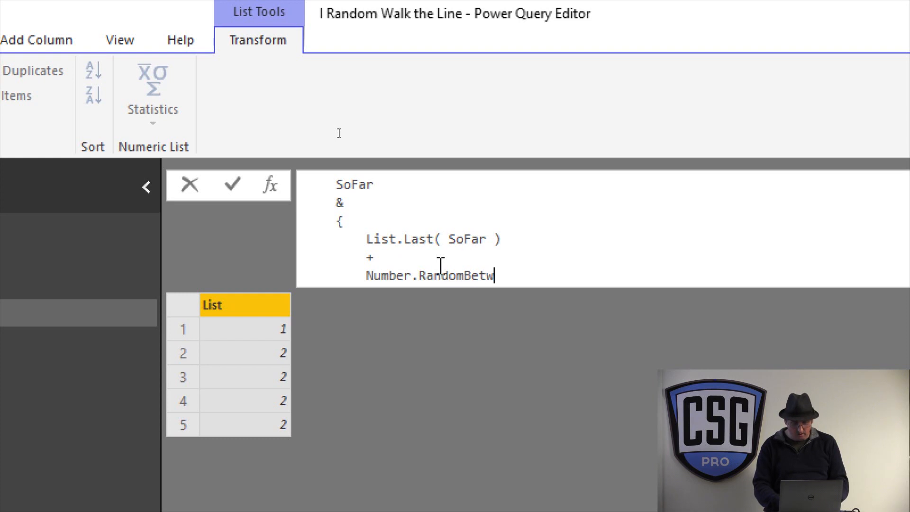
type("een( ")
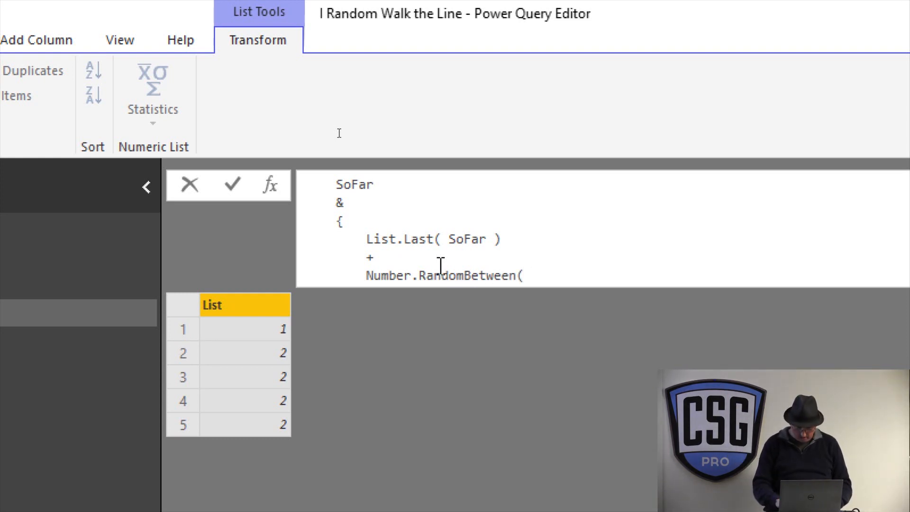
type("-0.50")
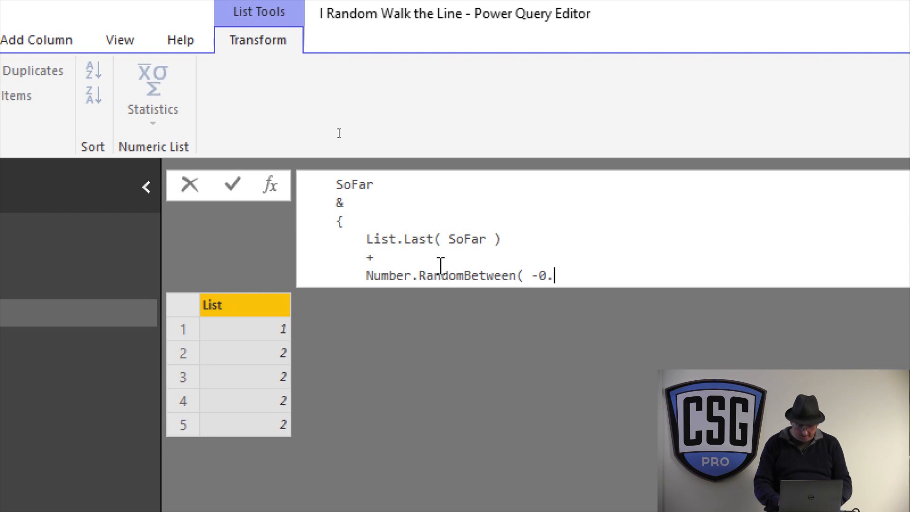
key("BackSpace")
key("BackSpace")
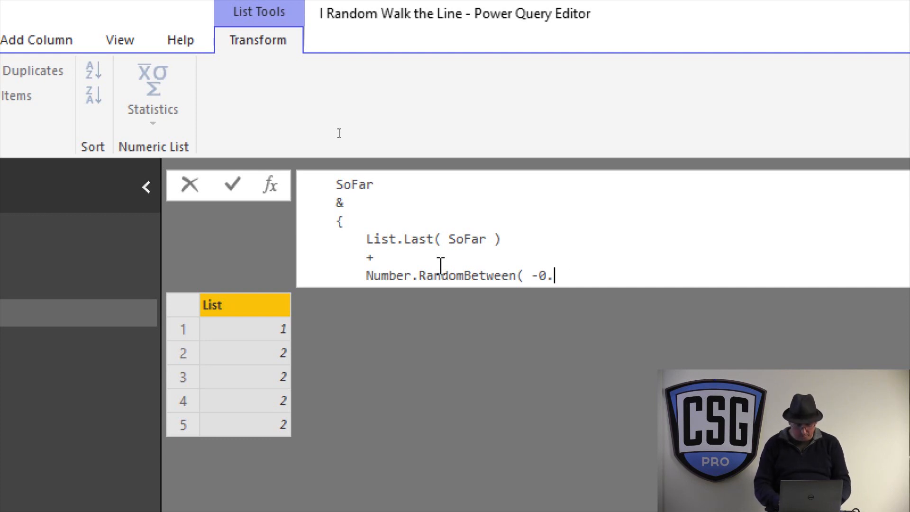
type("05,")
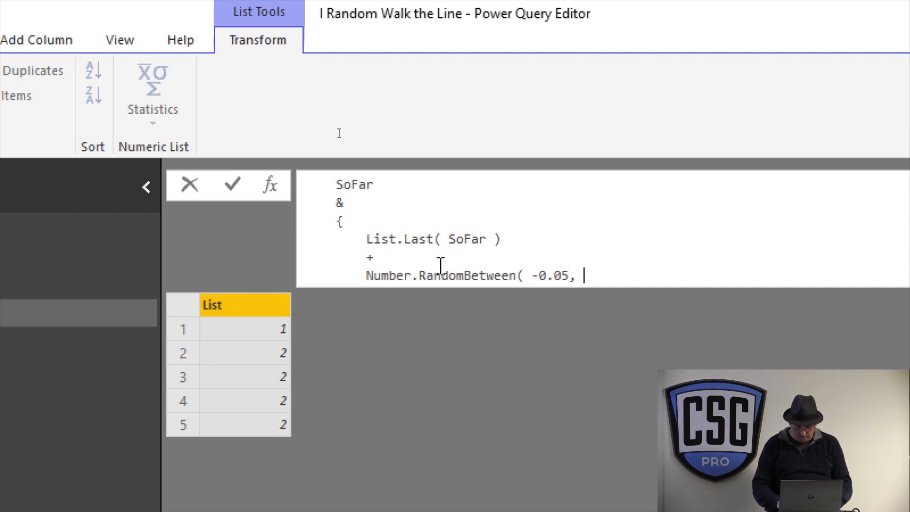
type("05")
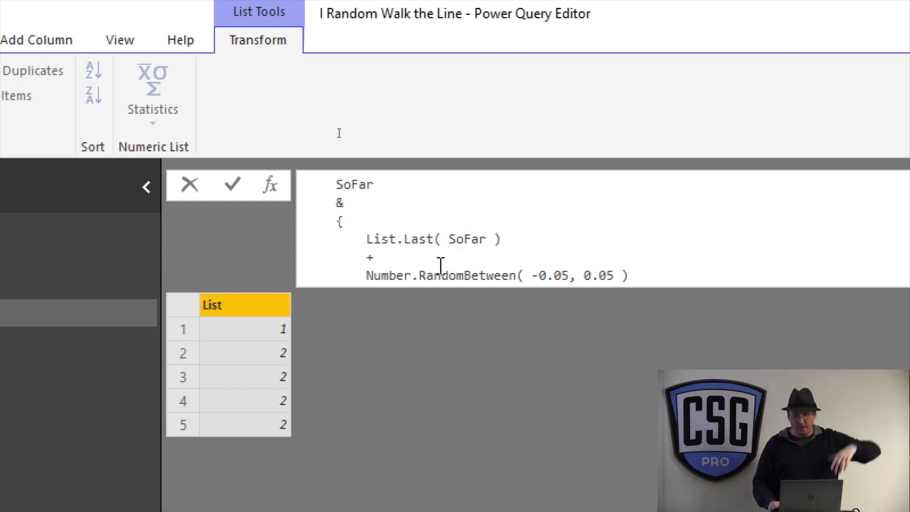
Finish the expression with the closing brace and closing parenthesis each on their own line and apply the formula
key("shift+Return")
type("}")
key("shift+Return")
type(")")
left_click(441, 267)
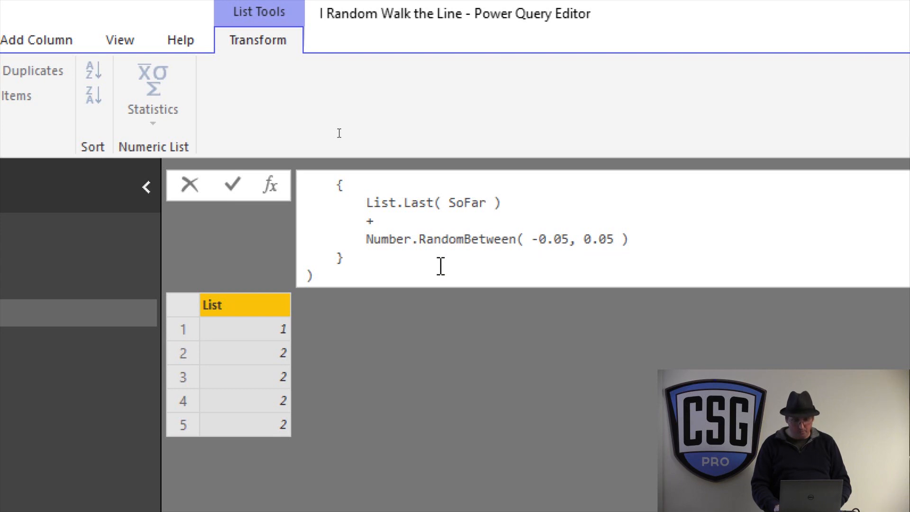
key("Return")
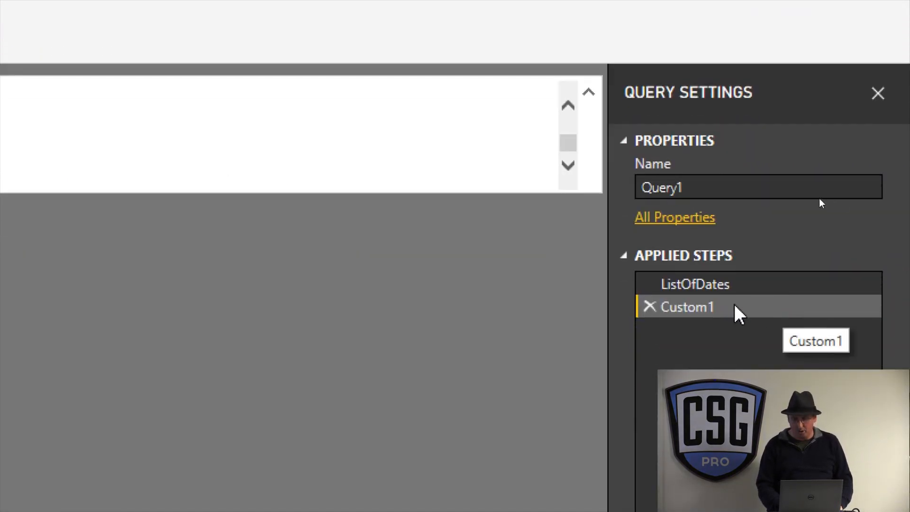
Rename the Custom1 applied step as RandomWalk
right_click(705, 310)
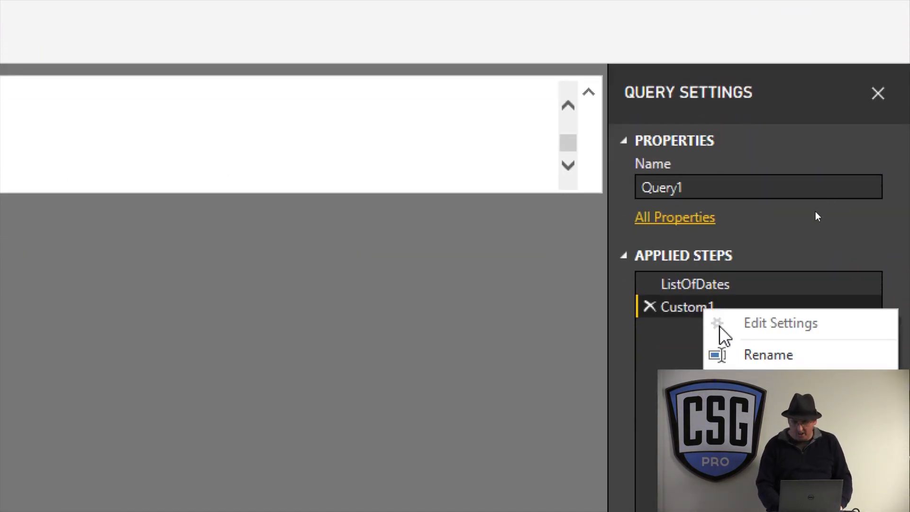
left_click(742, 355)
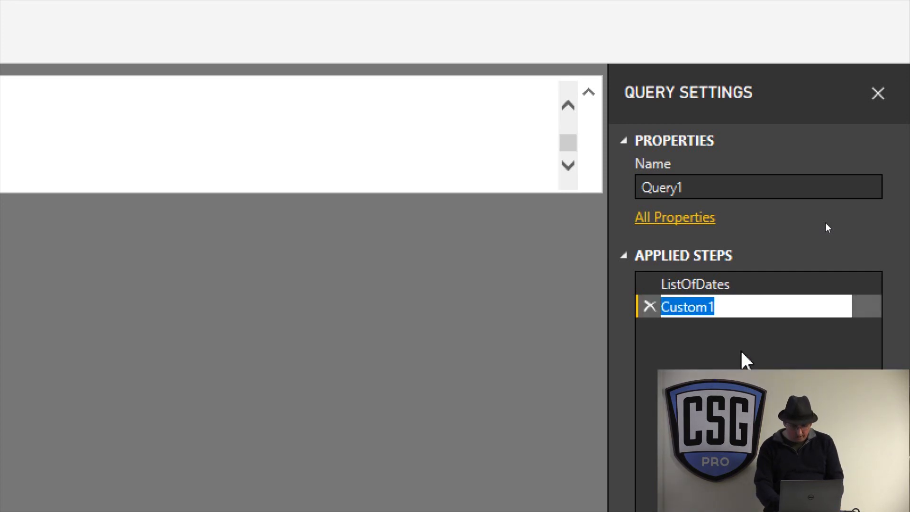
type("RandomWalk")
key("Return")
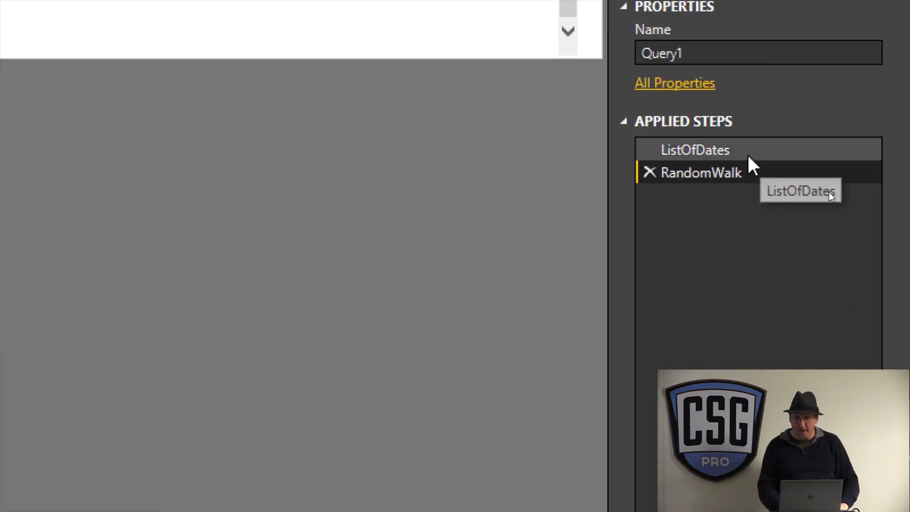
Review the ListOfDates step and insert a new step after RandomWalk
left_click(749, 159)
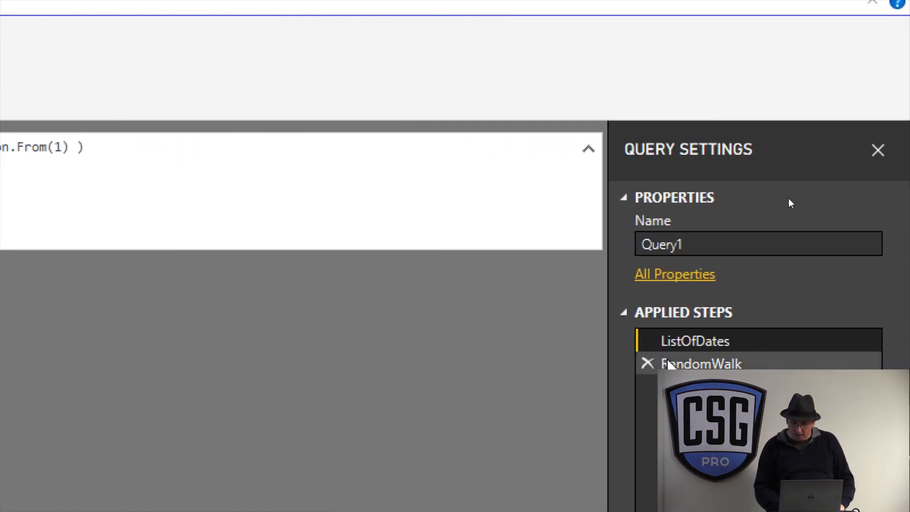
right_click(670, 364)
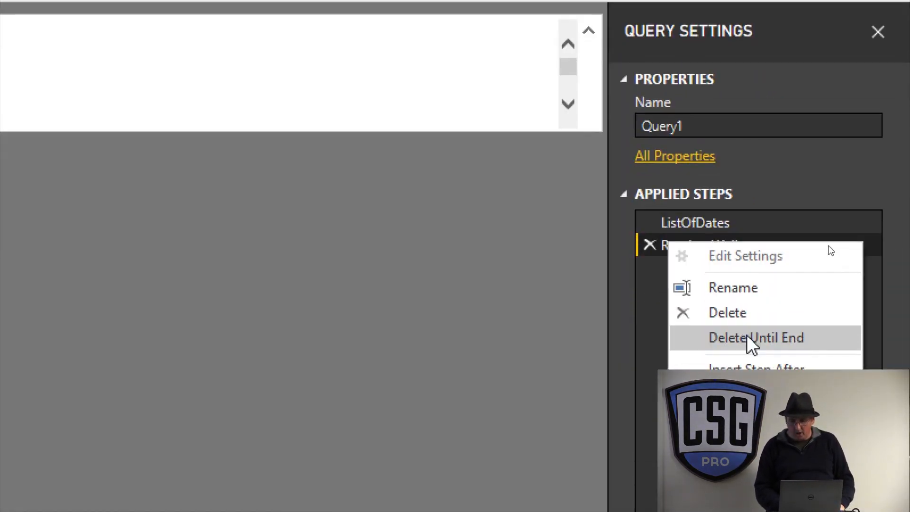
left_click(754, 366)
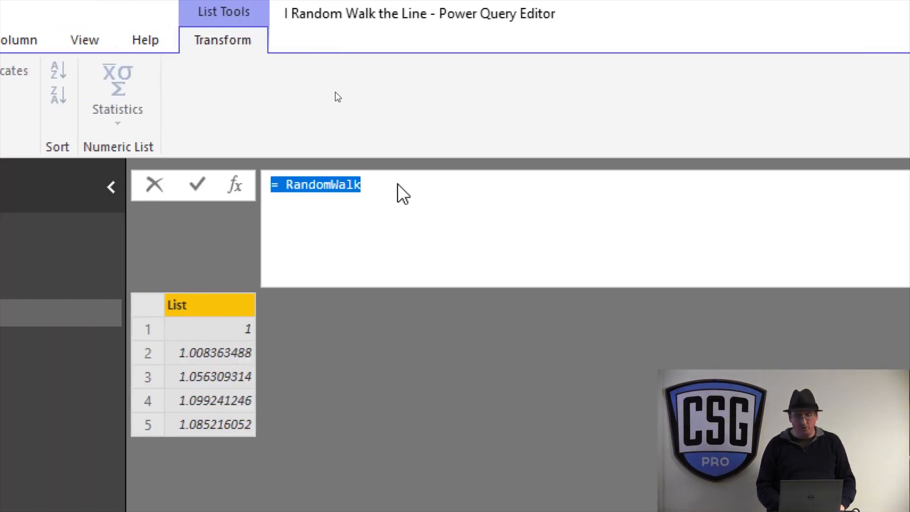
Change the new step's formula to begin Table.FromColumns with the lists {ListOfDates, RandomWalk} as its columns
left_click(400, 184)
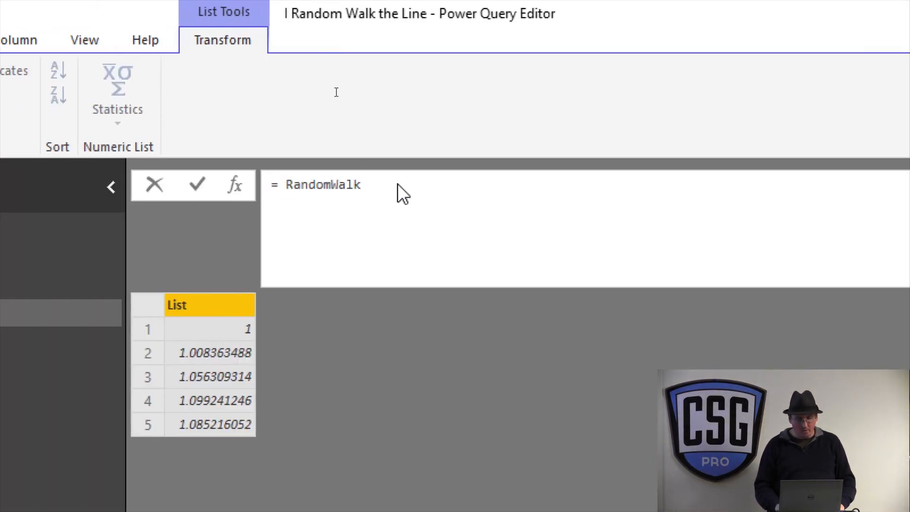
key("Left")
key("Left")
key("Left")
key("Left")
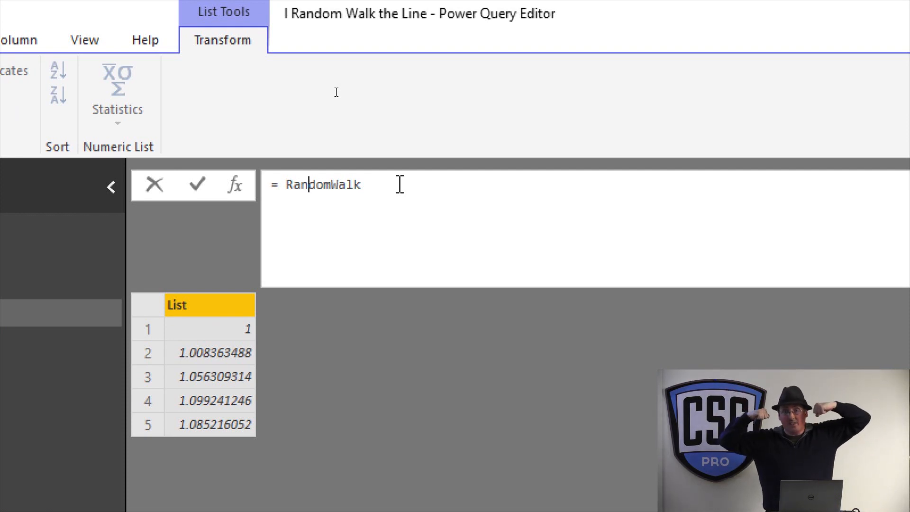
type("Table.FromColumns( {")
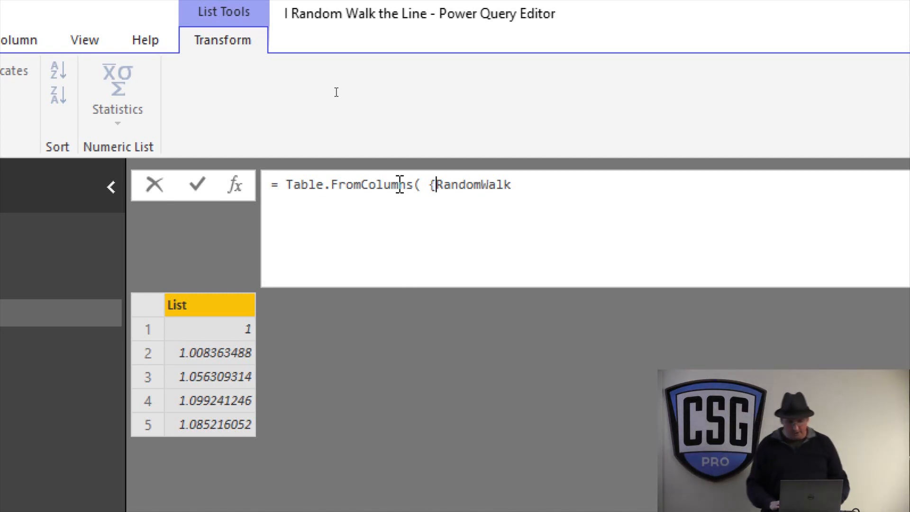
type("ListOfDates,")
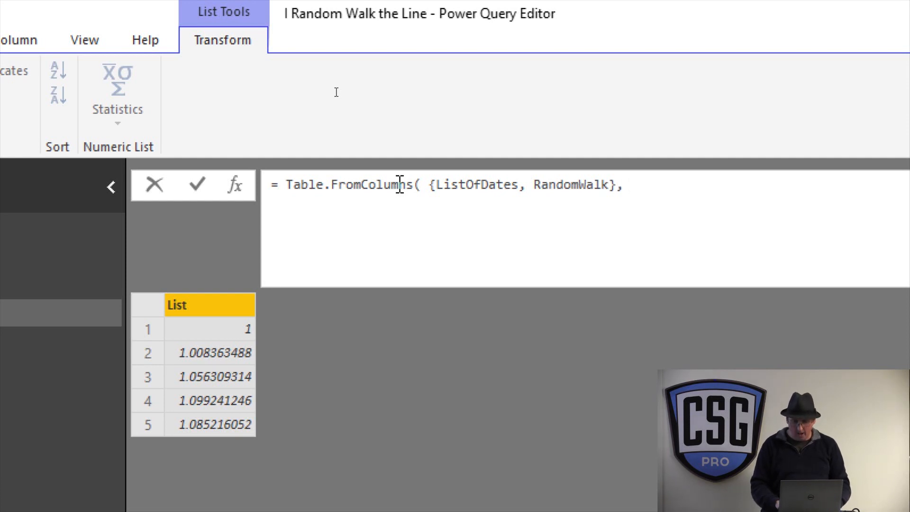
Add the column names {"Date", "Coef"} as the second Table.FromColumns argument, close the function and apply it
key("BackSpace")
type("{\"Date\", \"")
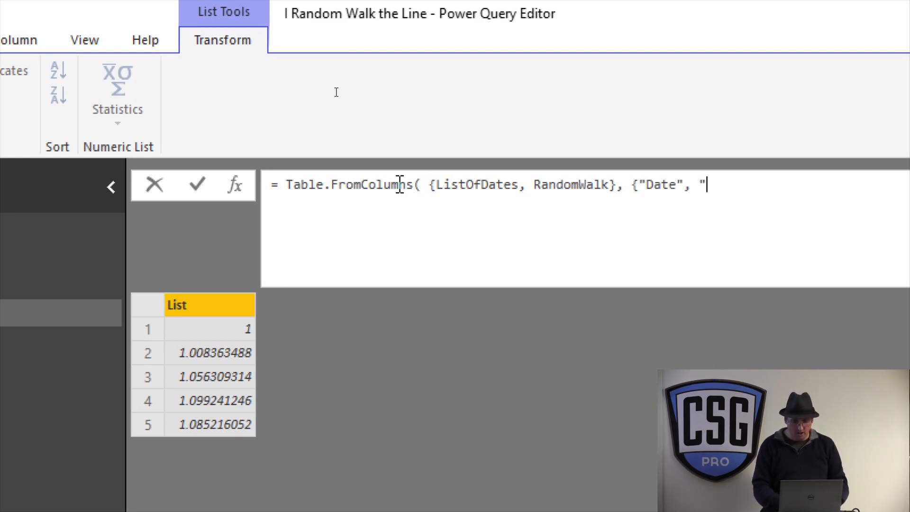
type("Coef")
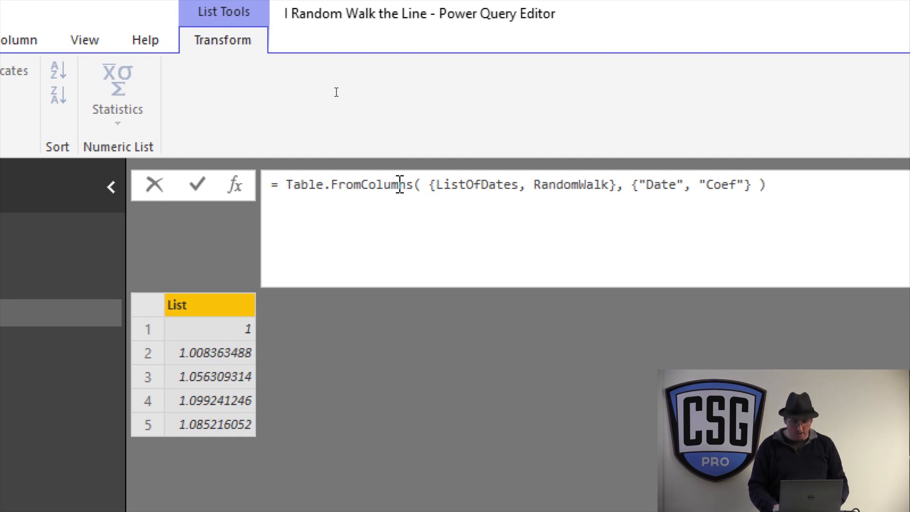
key("Return")
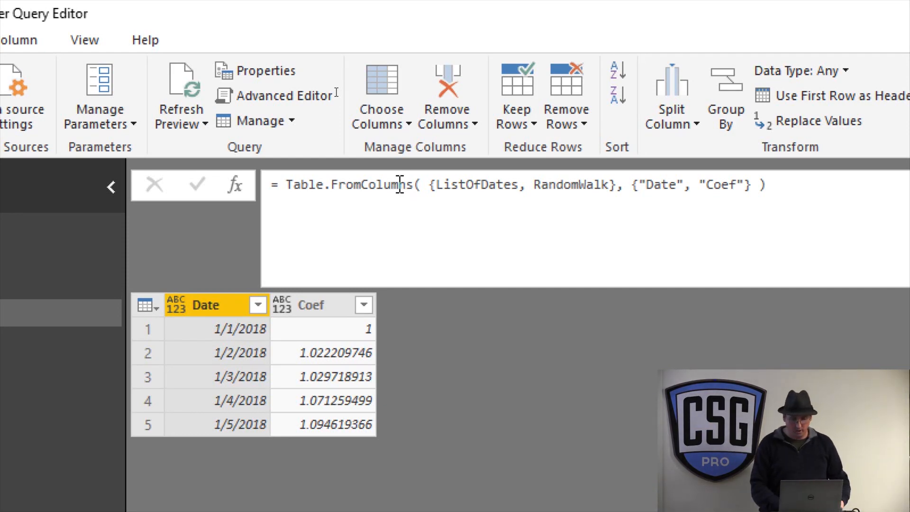
Set the Date column's data type to Date and the Coef column's to Decimal Number
left_click(180, 306)
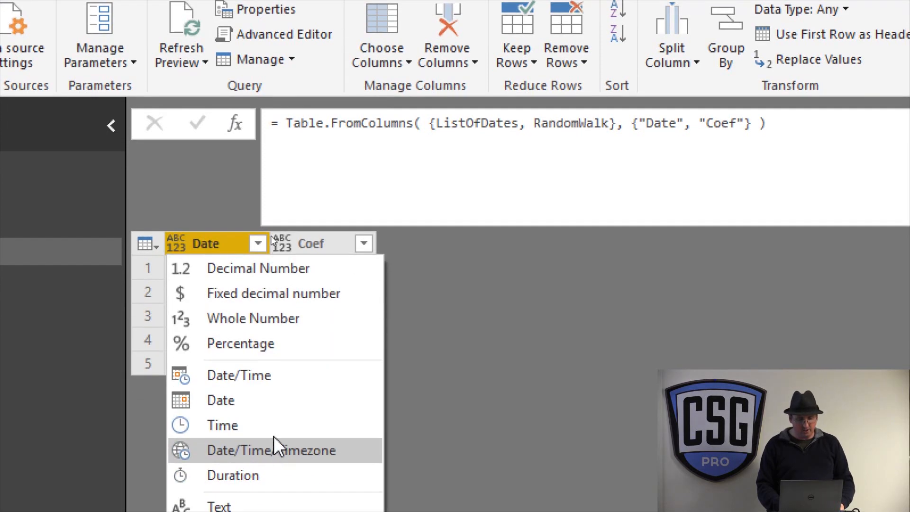
left_click(265, 402)
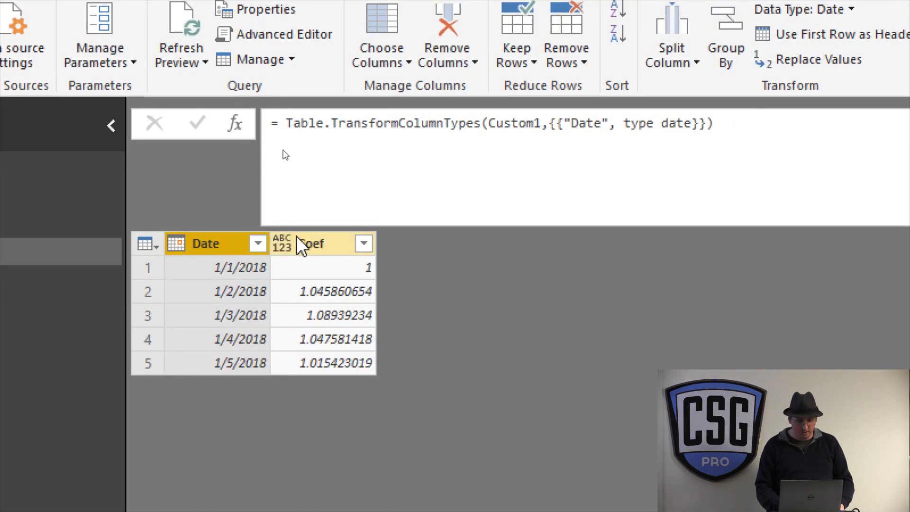
left_click(283, 243)
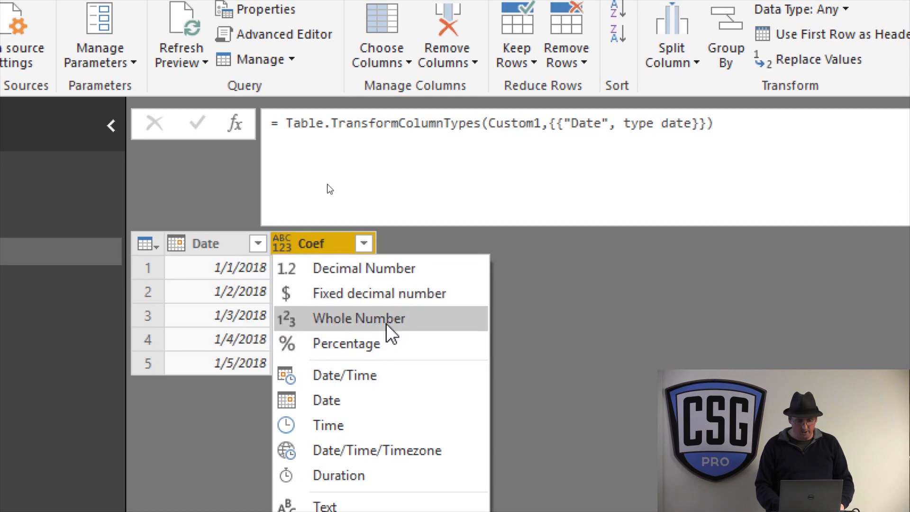
left_click(368, 275)
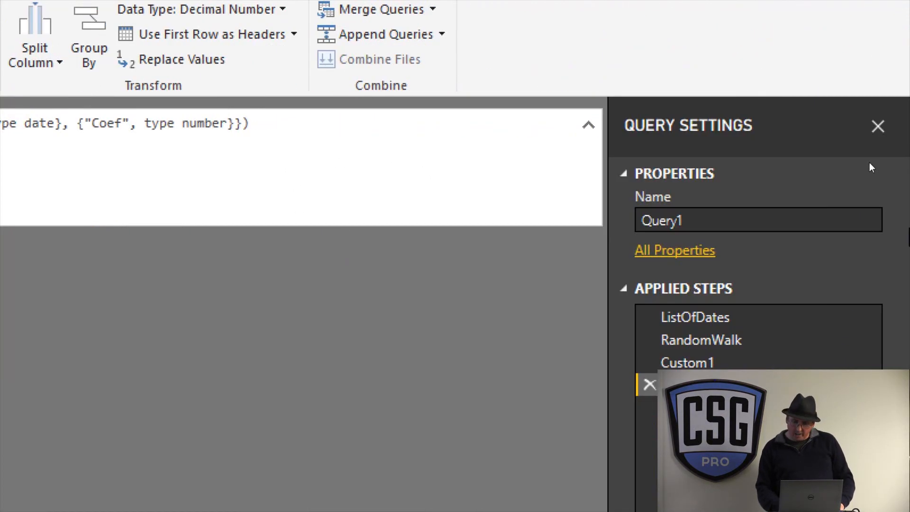
Set the number of dates in the ListOfDates step's List.Dates formula to 365 and apply it
left_click(745, 328)
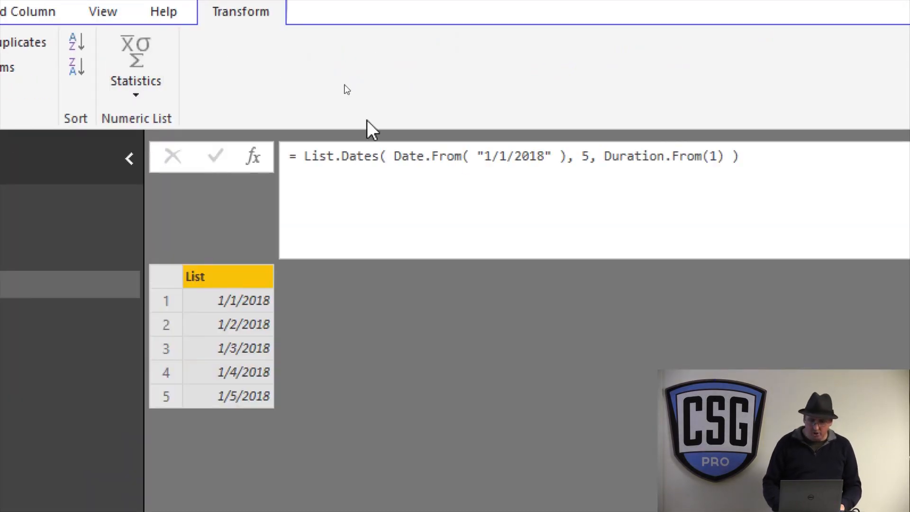
left_click(590, 159)
double_click(590, 159)
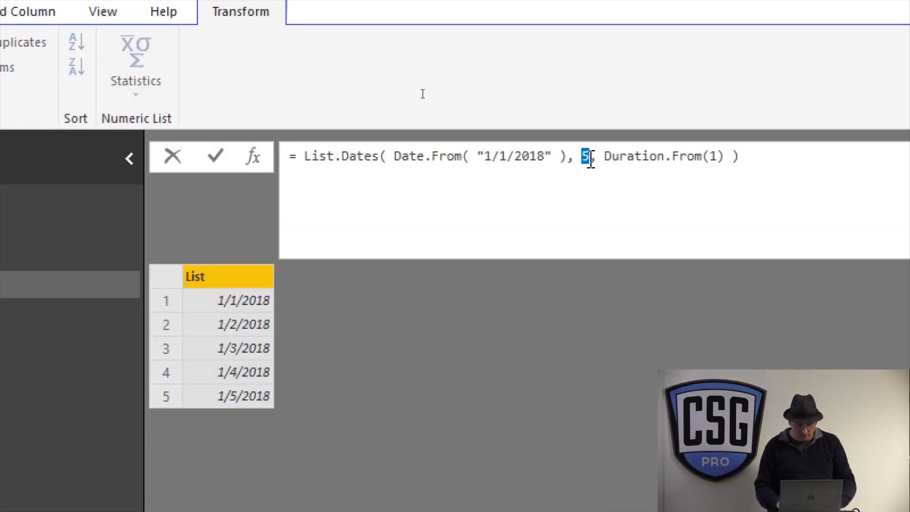
type("365")
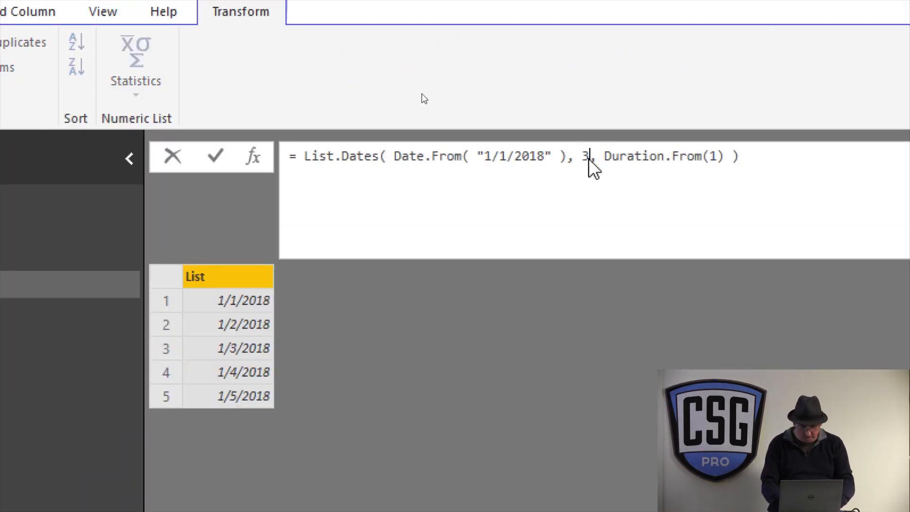
key("Return")
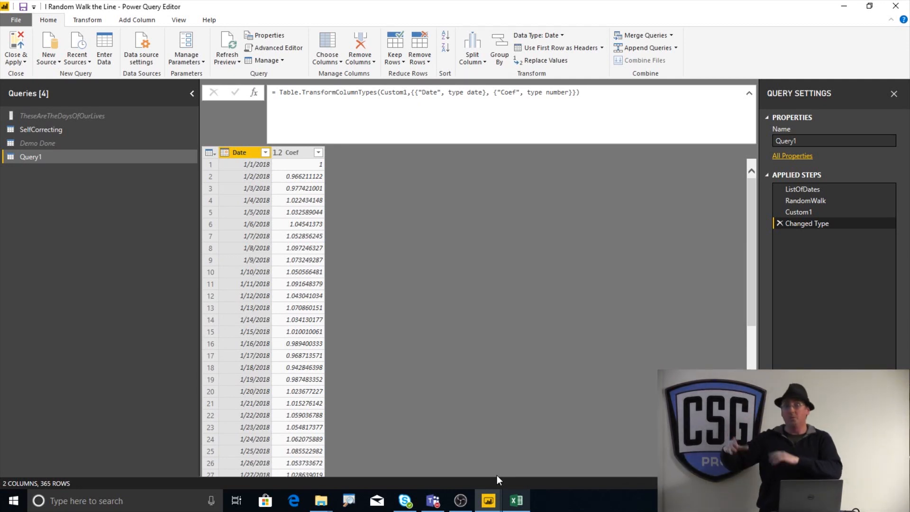
Switch to the Generate DAX Data report in Power BI Desktop, open its queries for editing and view the ProductsWalk query
left_click(491, 502)
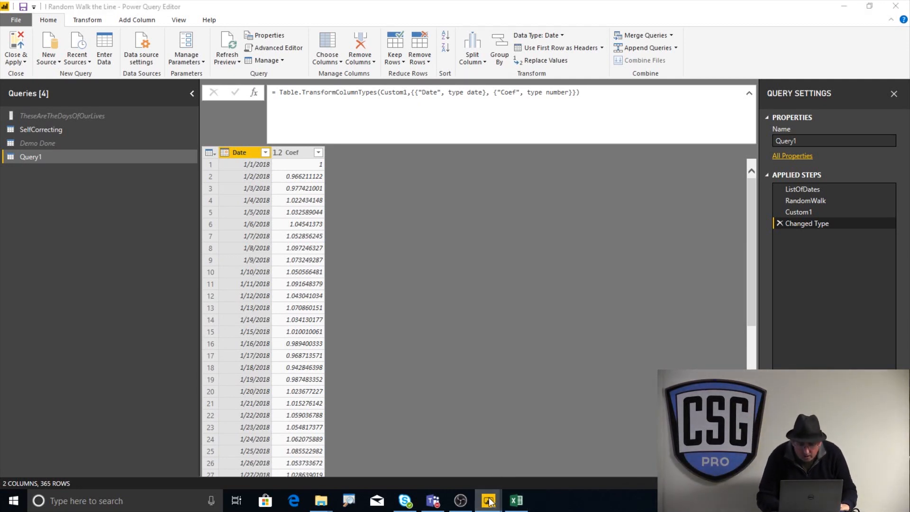
left_click(378, 456)
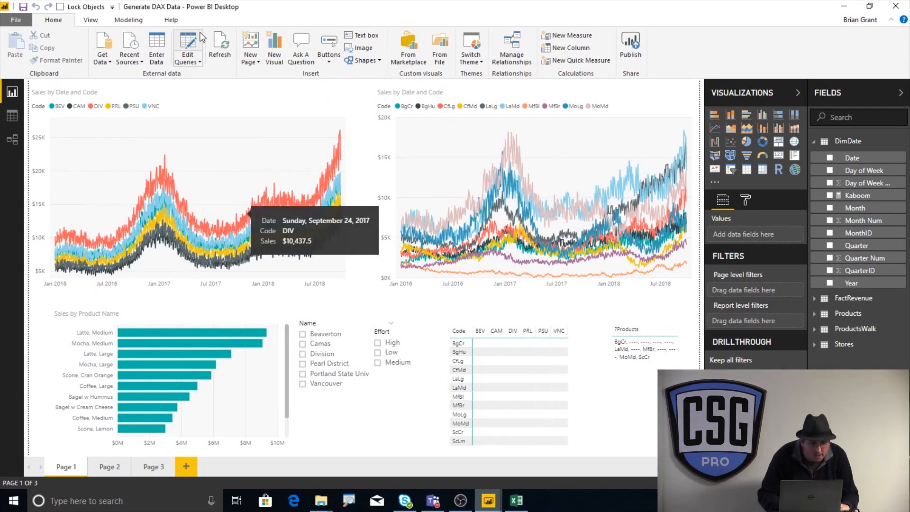
left_click(192, 44)
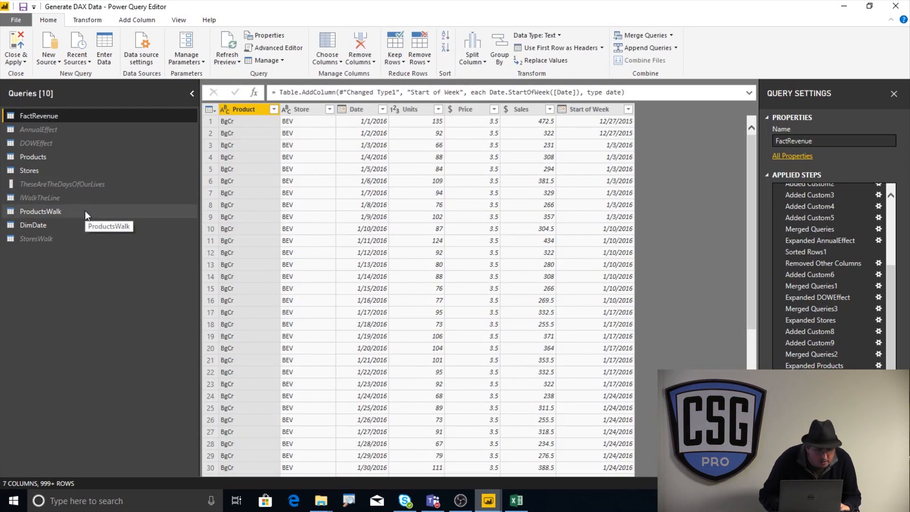
left_click(85, 211)
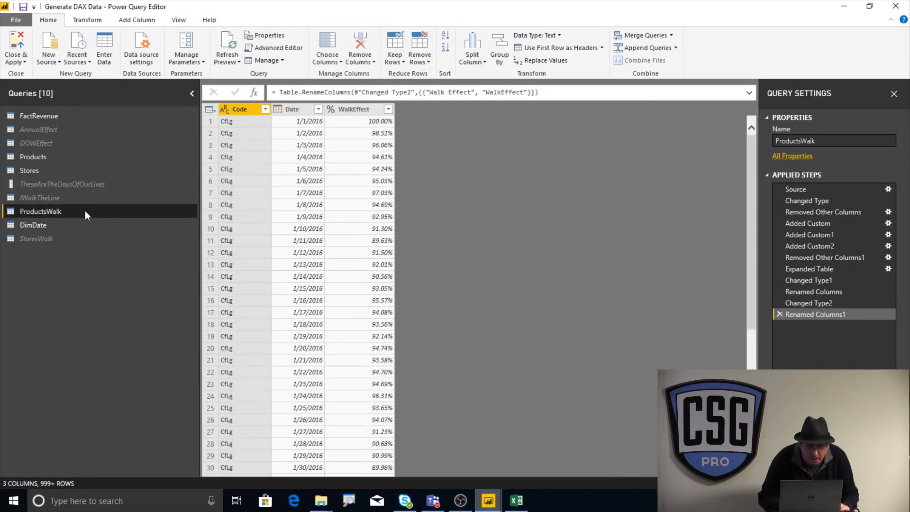
Examine the ProductsWalk query's applied steps from Source through Expanded Table, previewing the CfLg row's accumulated list and nested table
left_click(827, 193)
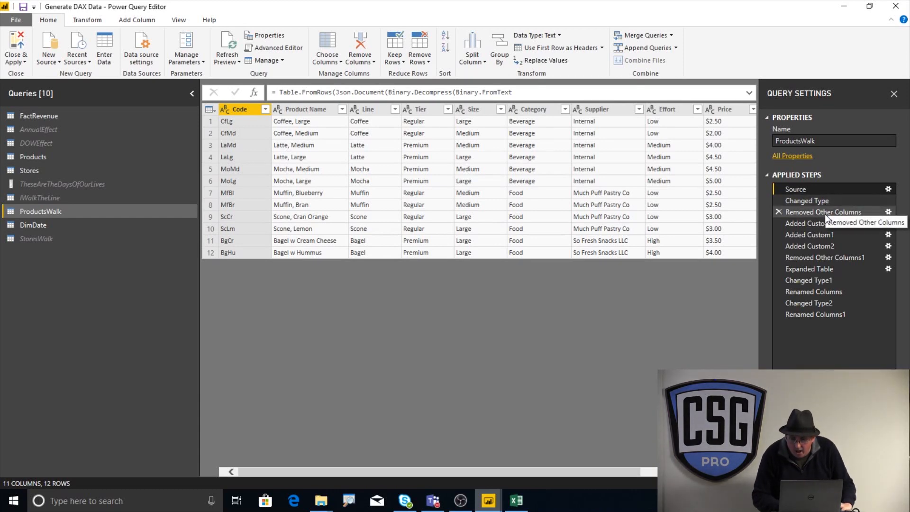
left_click(826, 213)
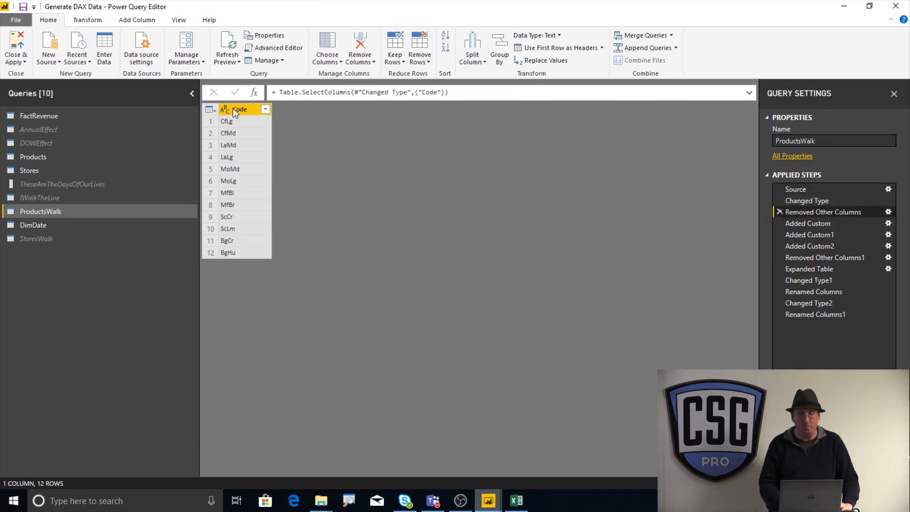
left_click(793, 224)
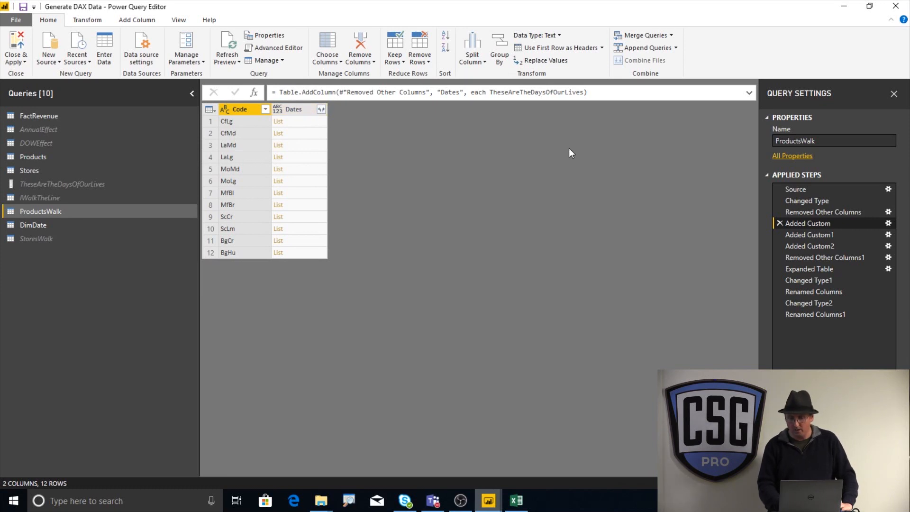
left_click(803, 234)
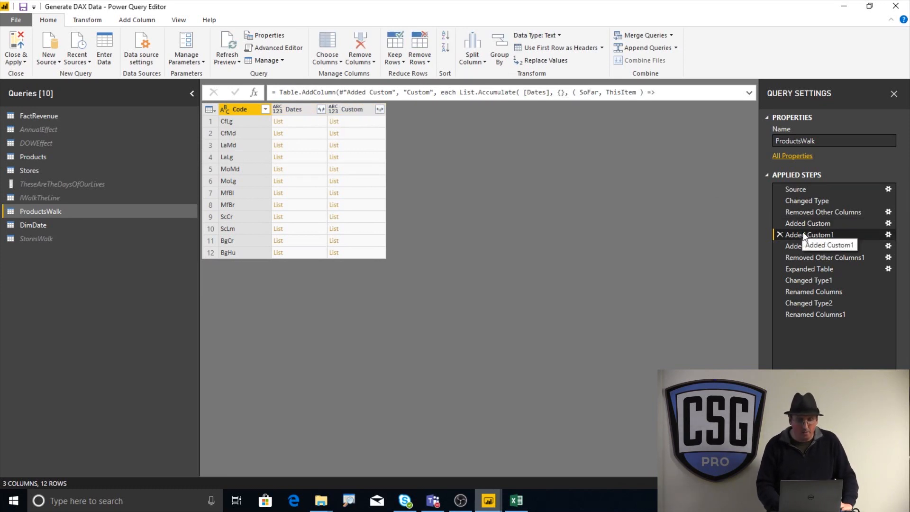
left_click(369, 127)
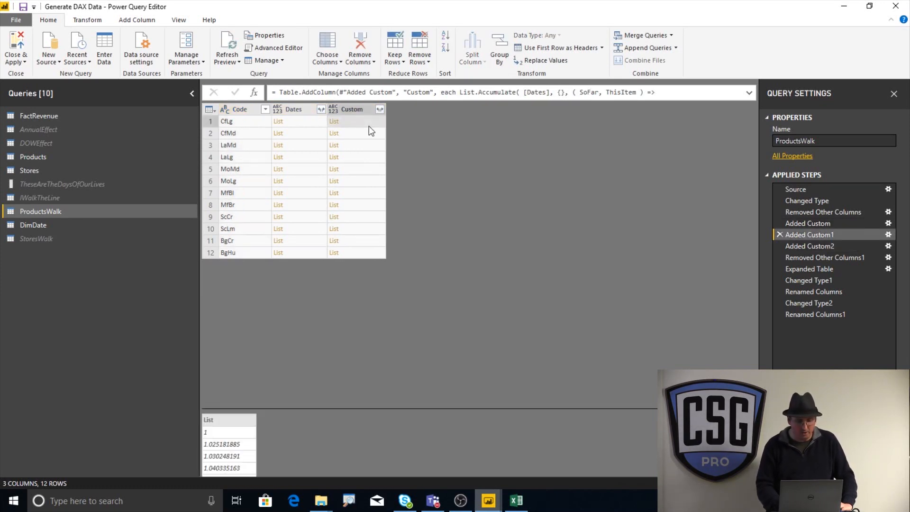
left_click(810, 248)
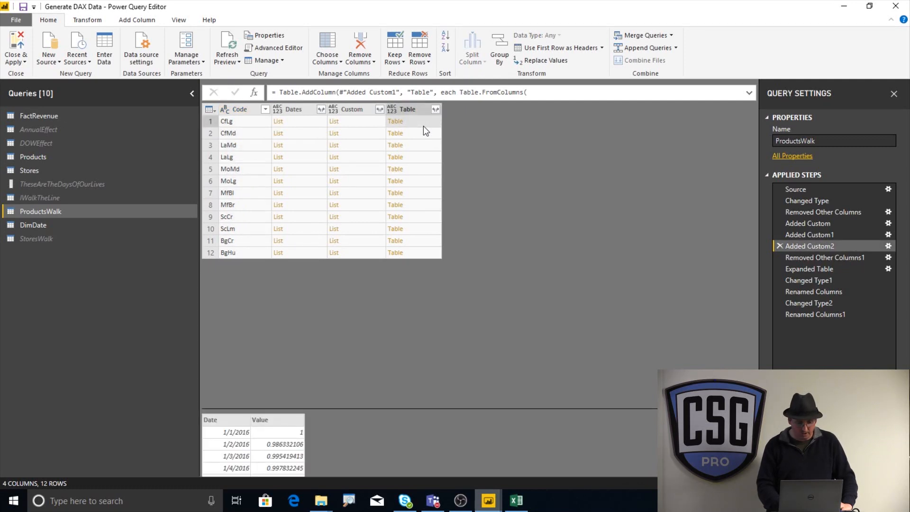
left_click(799, 259)
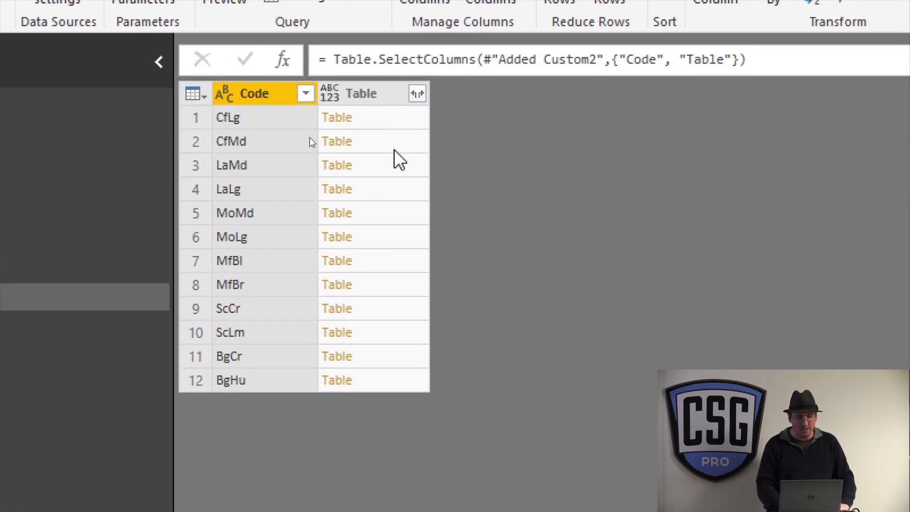
left_click(302, 124)
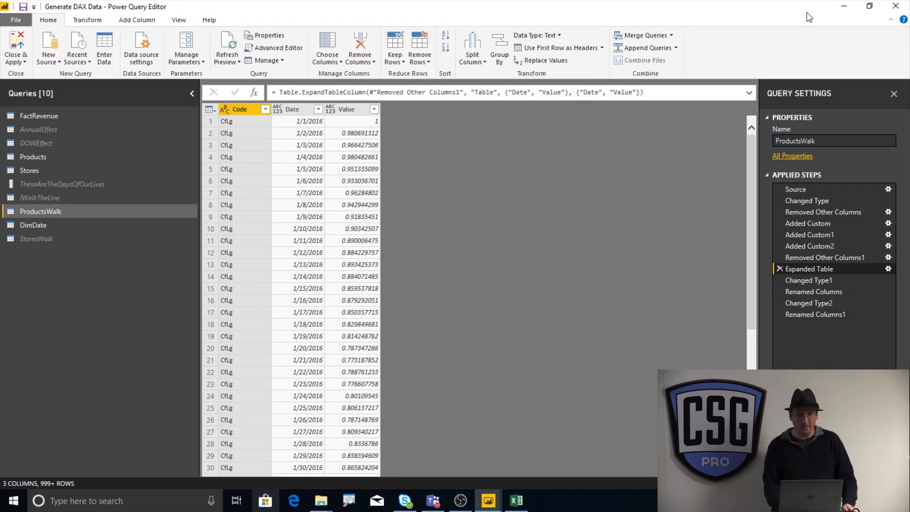
Return to the Generate DAX Data report, collapse the DimDate table's fields and refresh the FactRevenue table's data
left_click(845, 6)
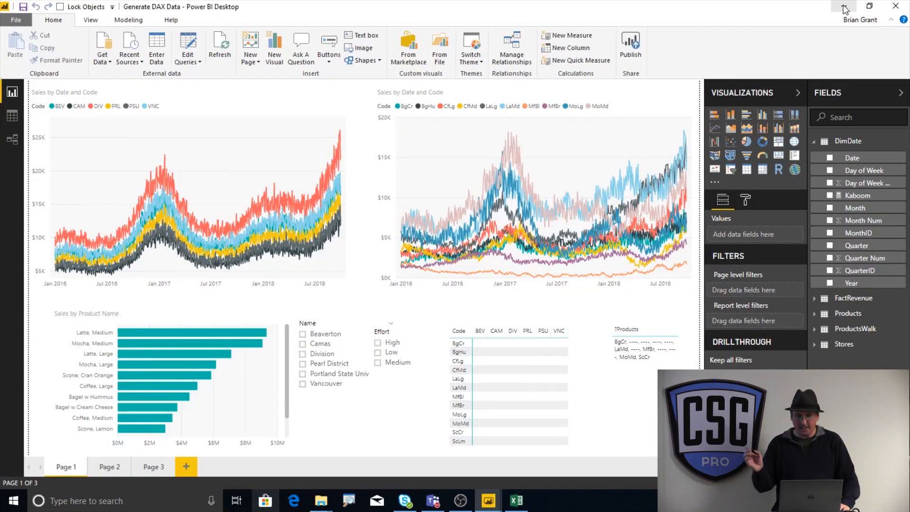
left_click(821, 145)
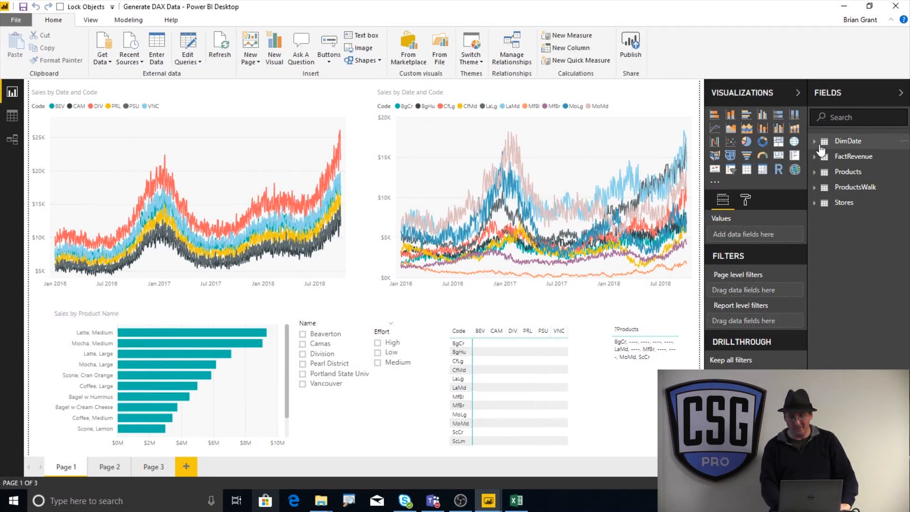
right_click(843, 163)
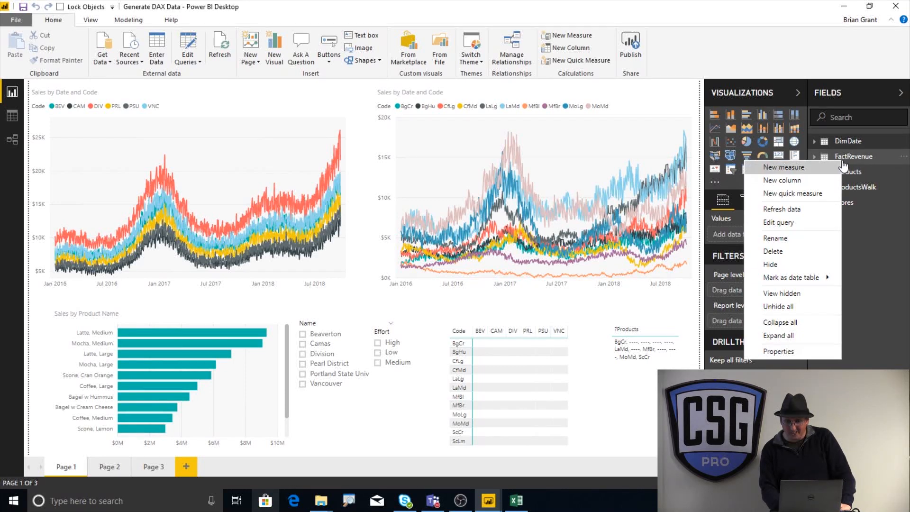
left_click(804, 214)
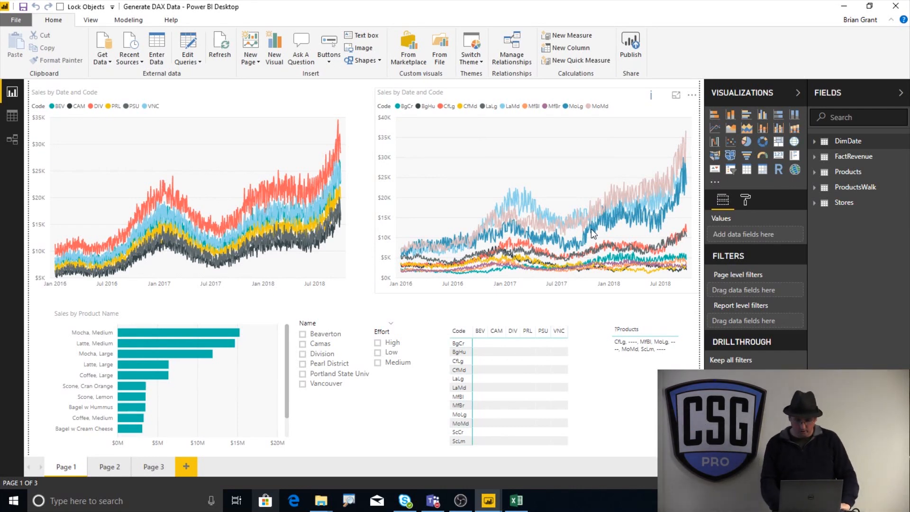
Switch to the I Random Walk the Line file's Power Query Editor and view the SelfCorrecting query
mouse_move(488, 500)
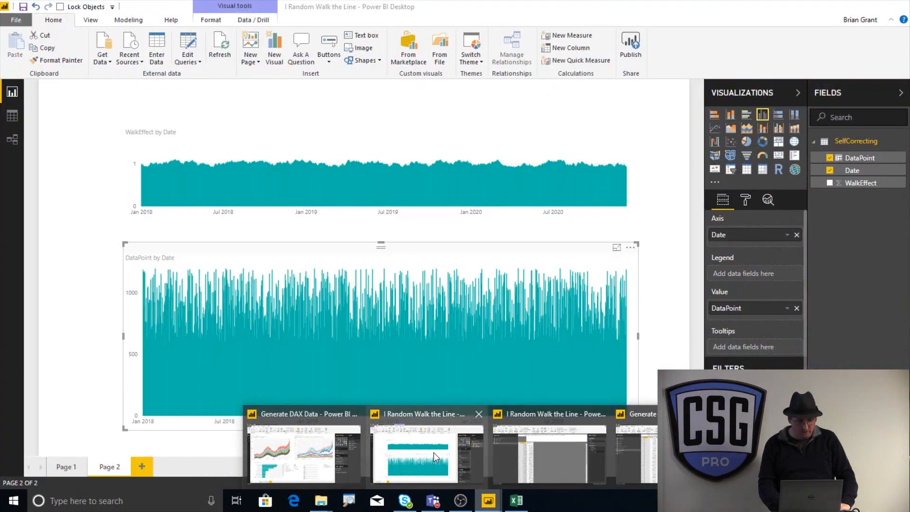
left_click(435, 455)
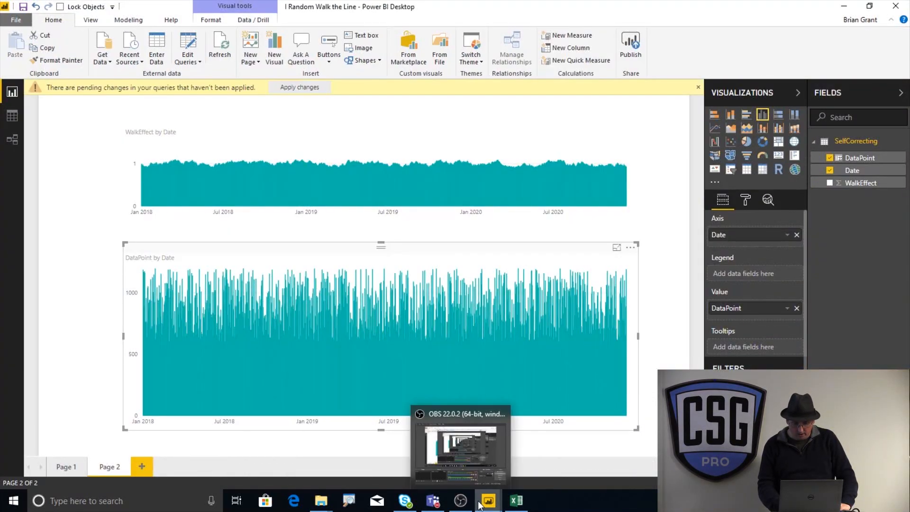
mouse_move(487, 500)
left_click(514, 466)
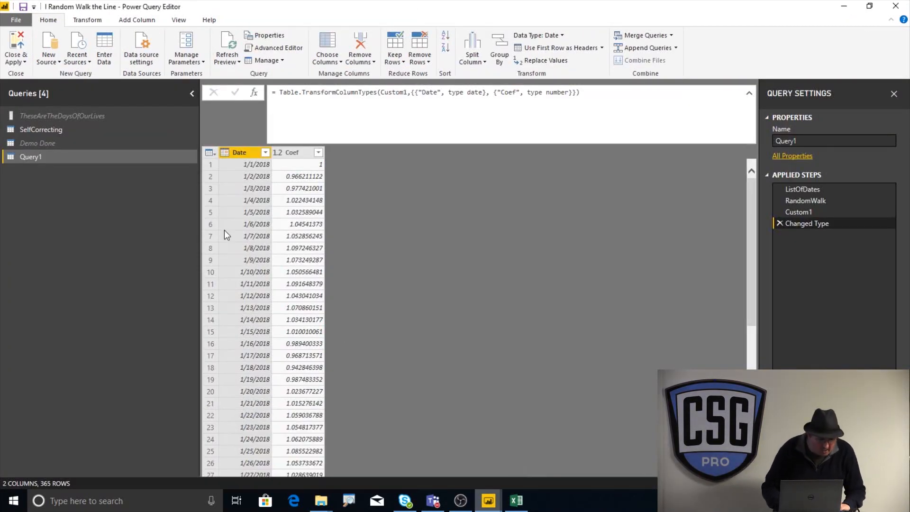
left_click(71, 128)
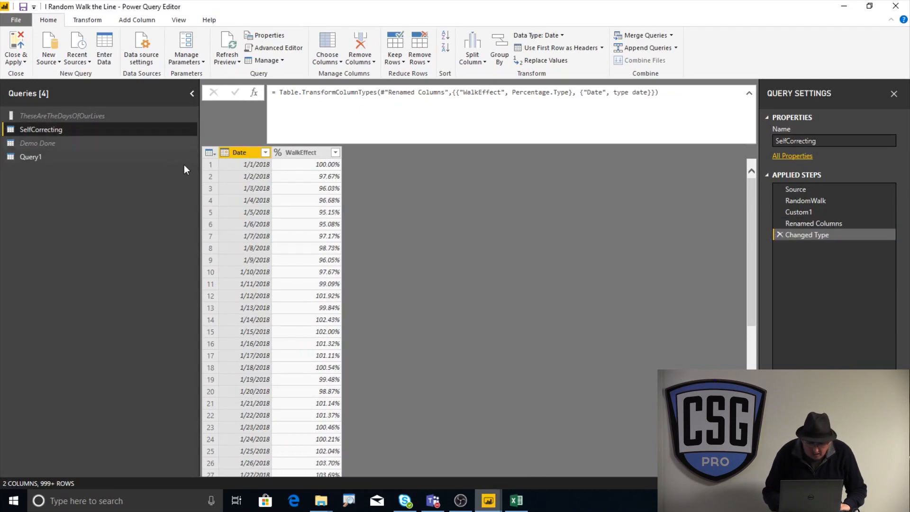
View the SelfCorrecting query's RandomWalk step and open the query's code in the Advanced Editor
left_click(800, 215)
left_click(819, 202)
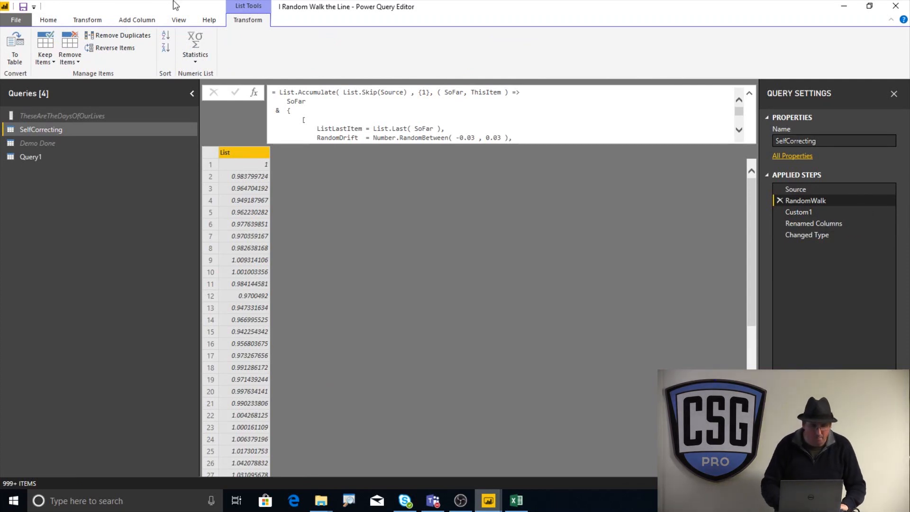
left_click(183, 23)
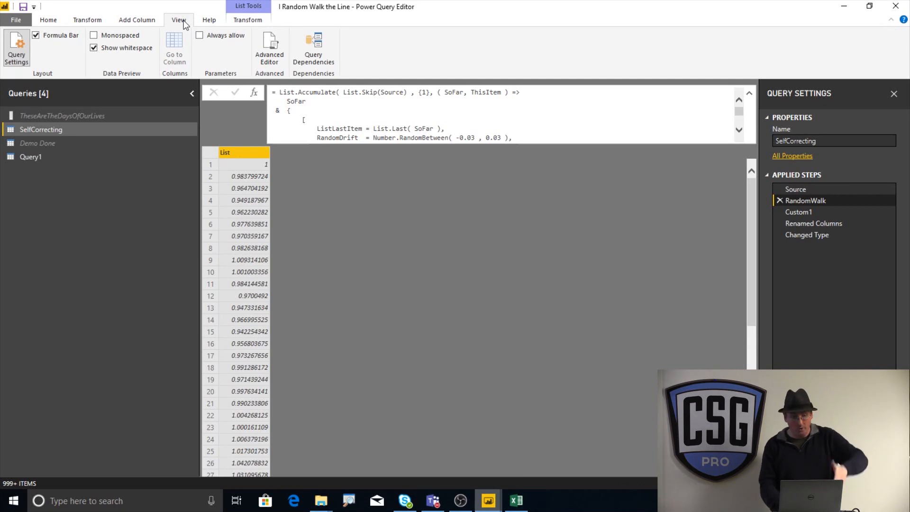
left_click(260, 45)
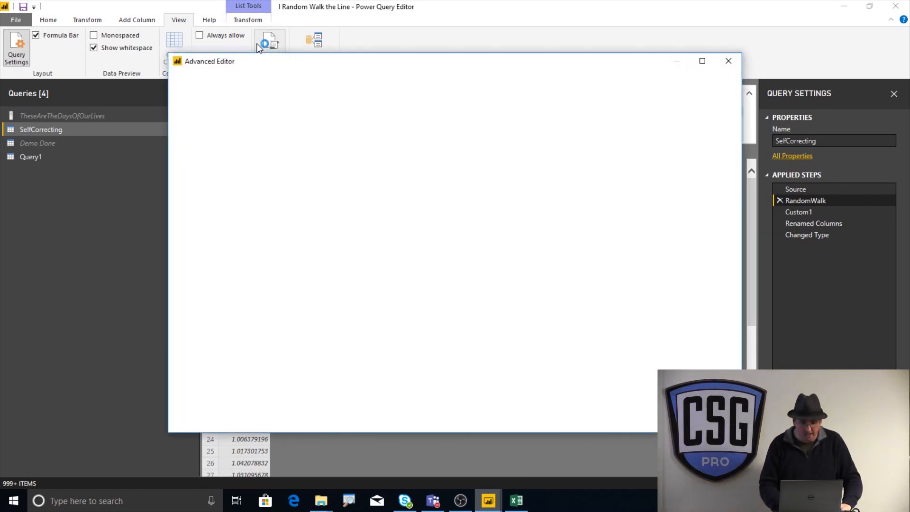